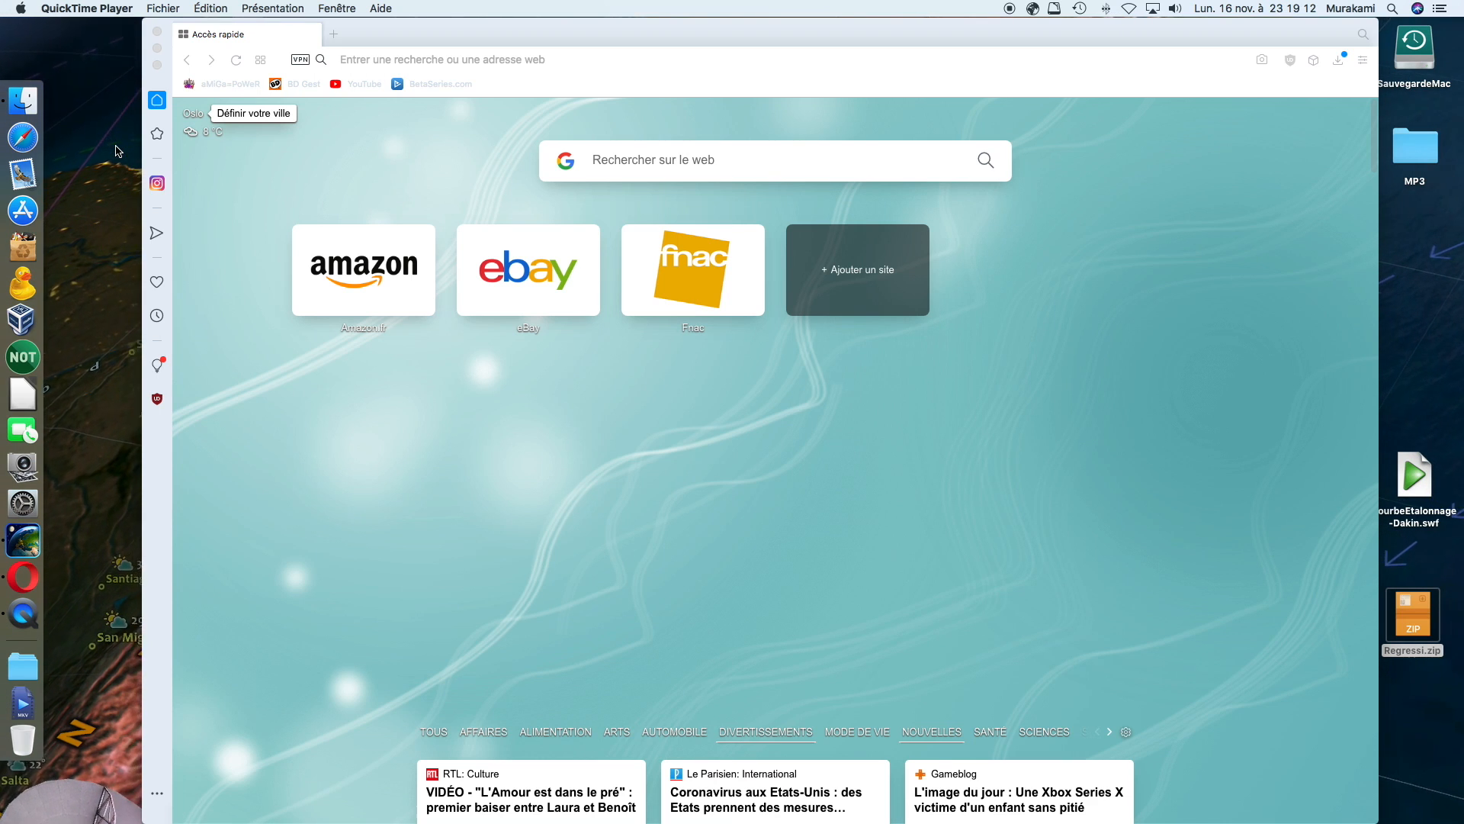
Step: Search the web for xquartz and download XQuartz-2.7.11.dmg from the official XQuartz site
click(354, 59)
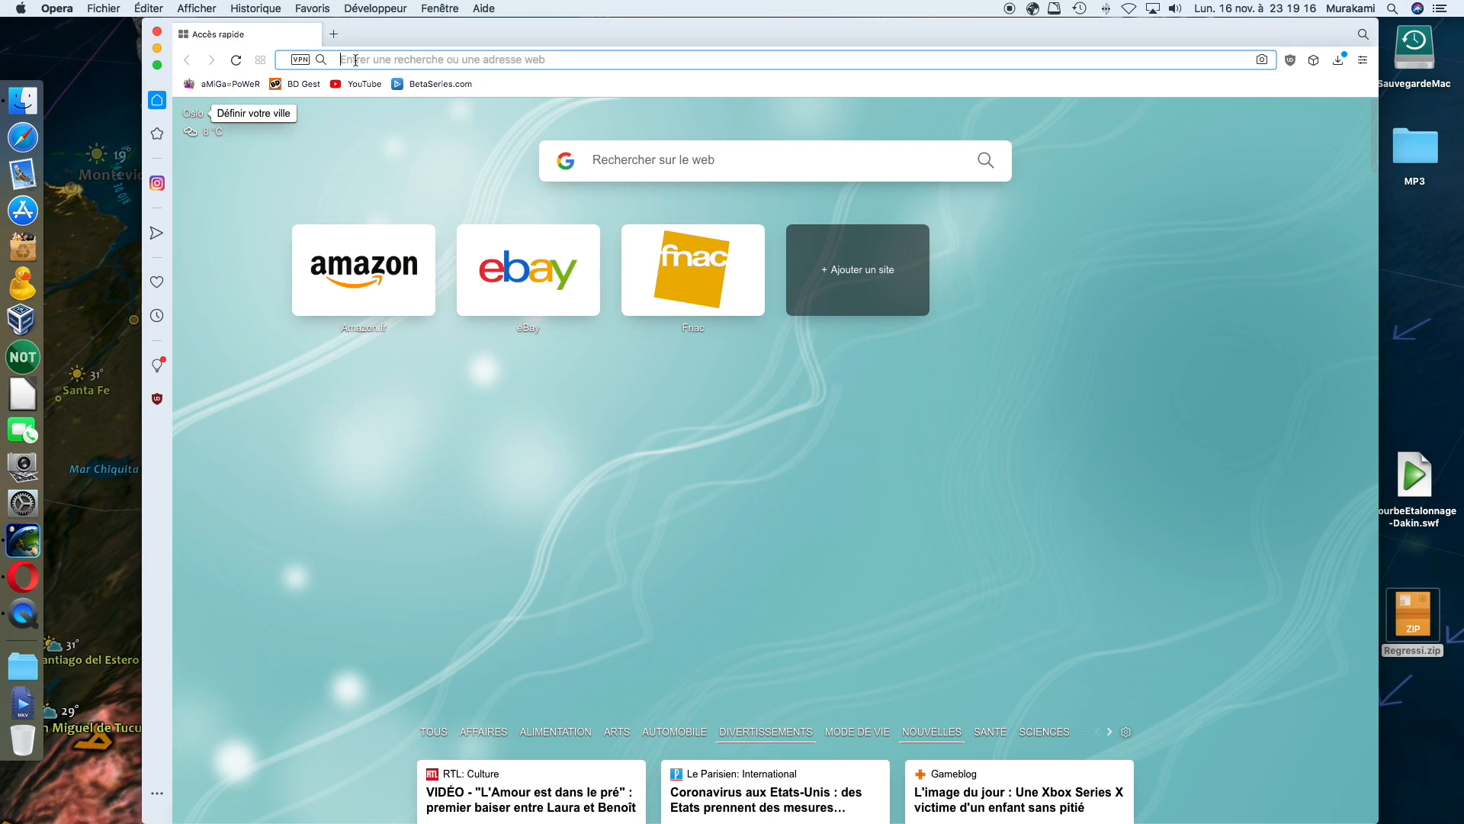
text(xquar)
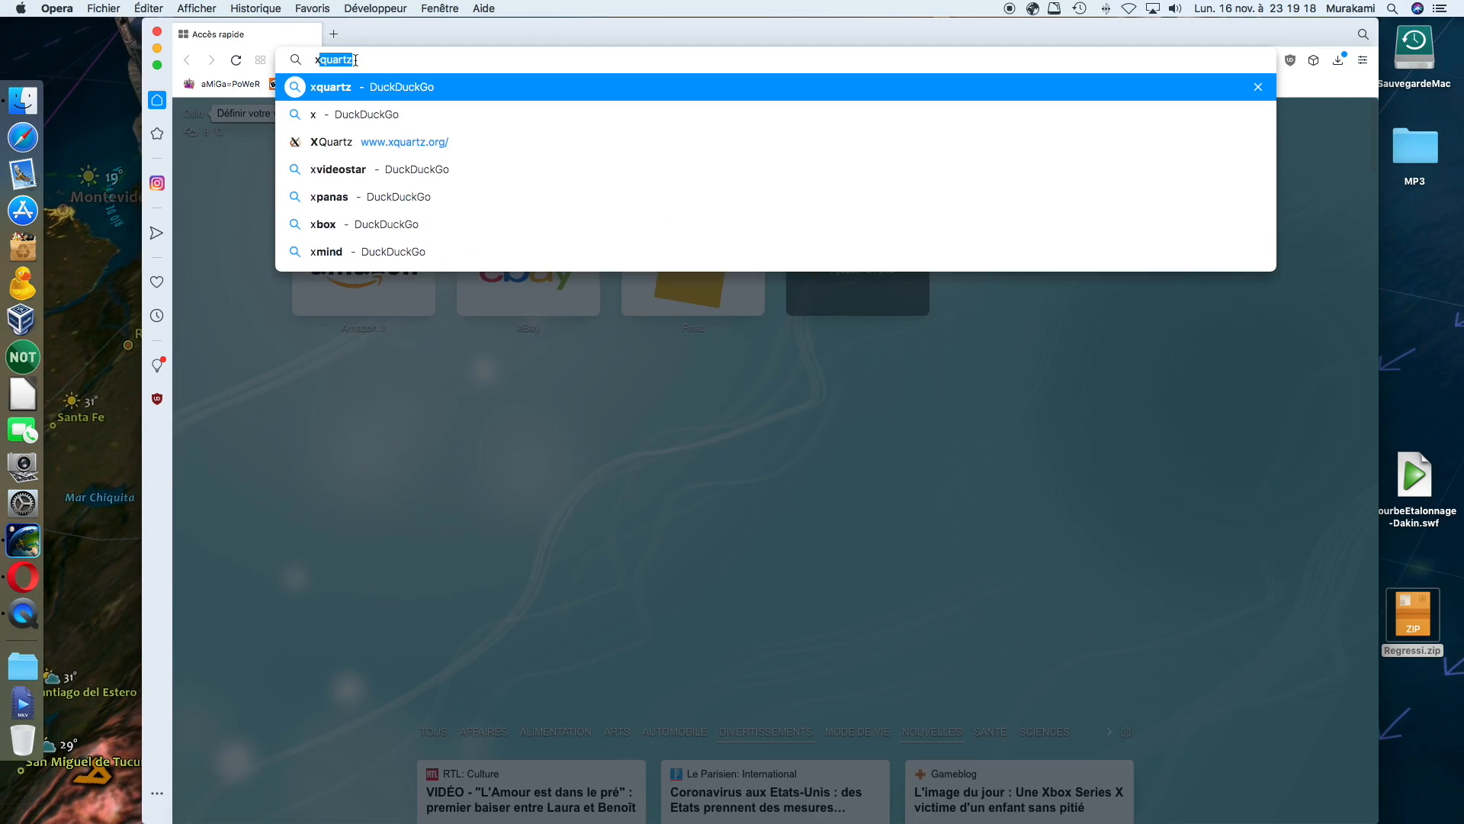
text(tz)
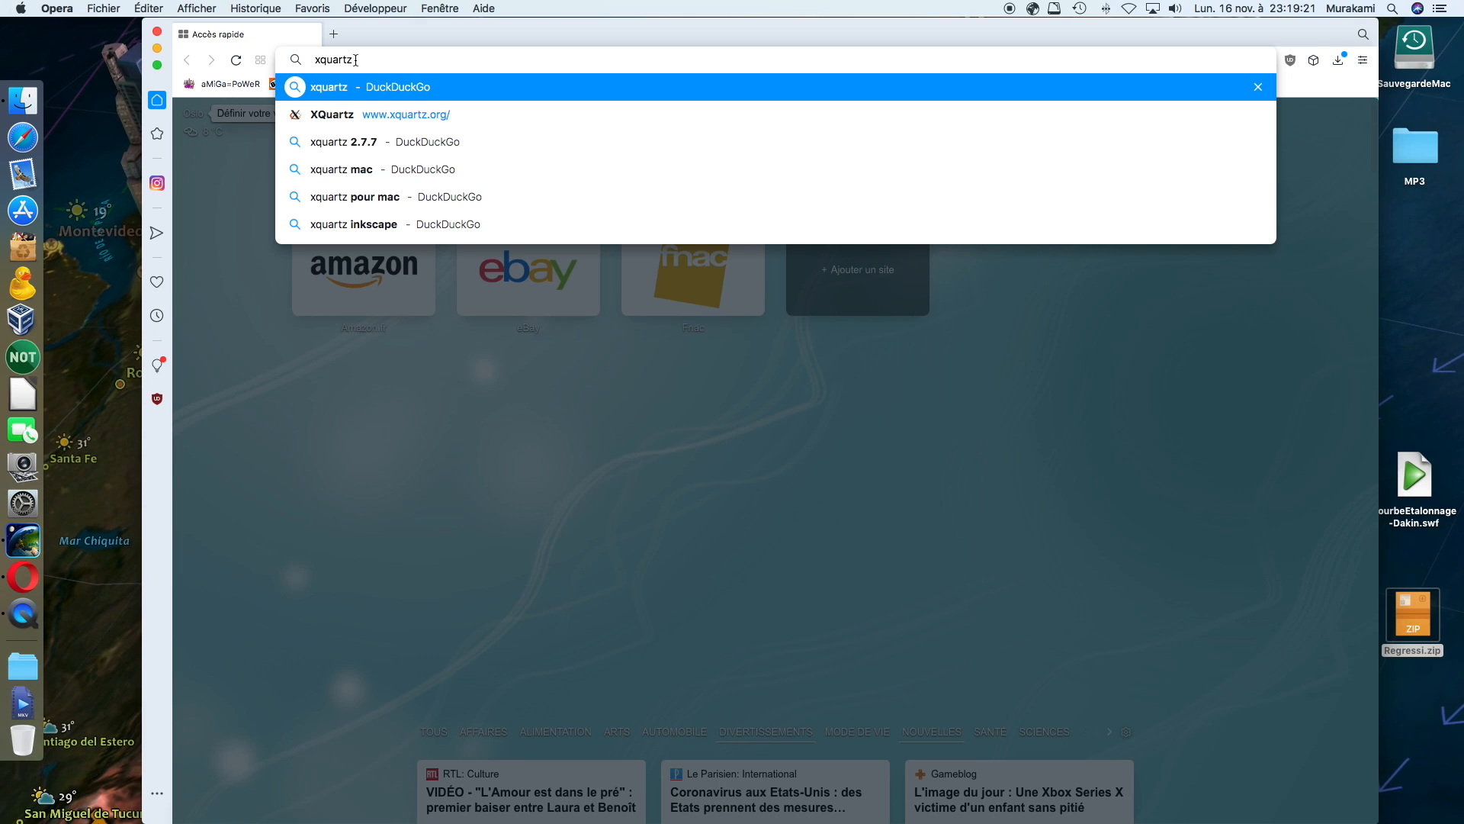
key(Return)
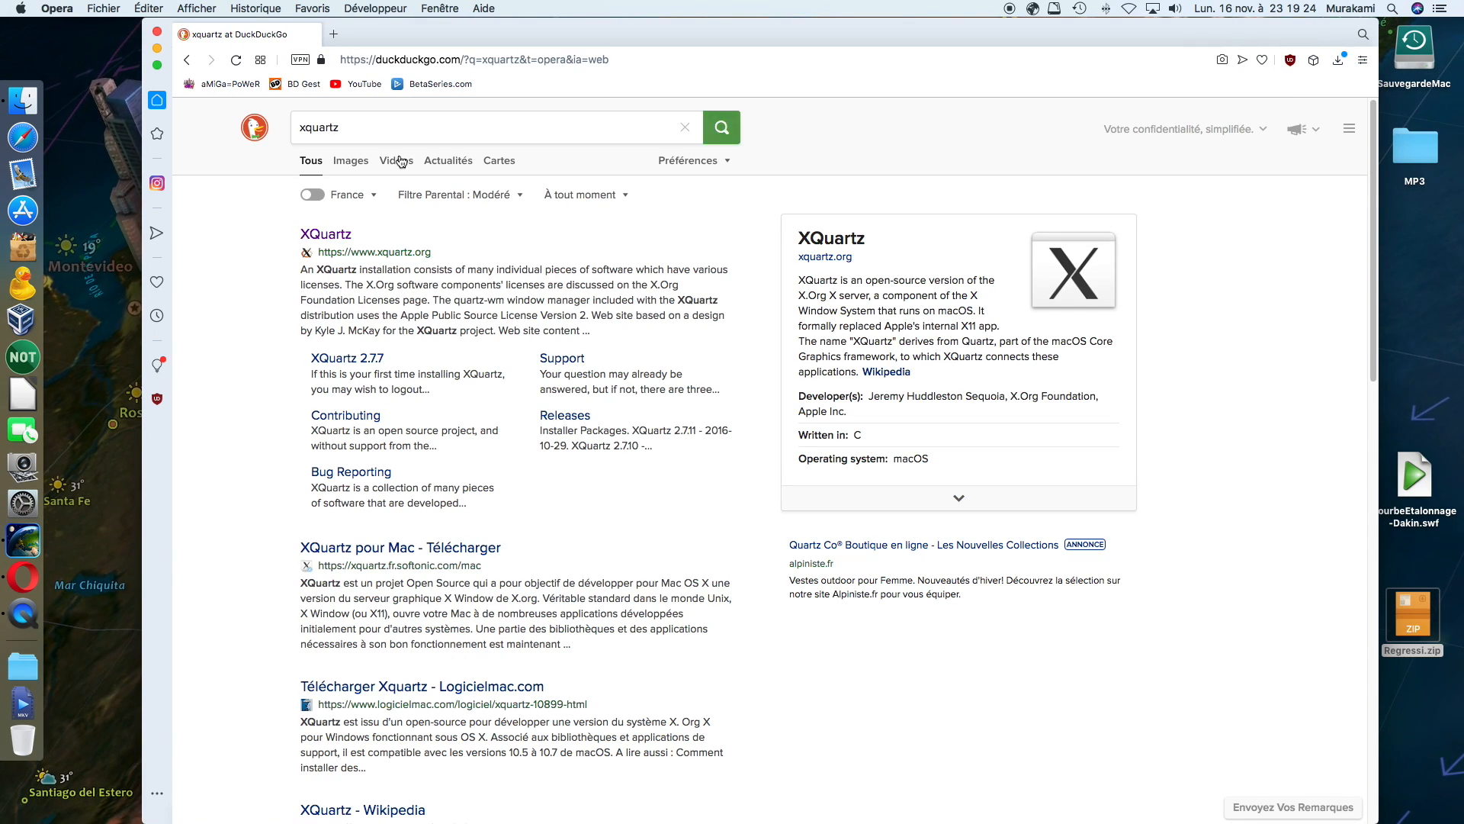
click(317, 234)
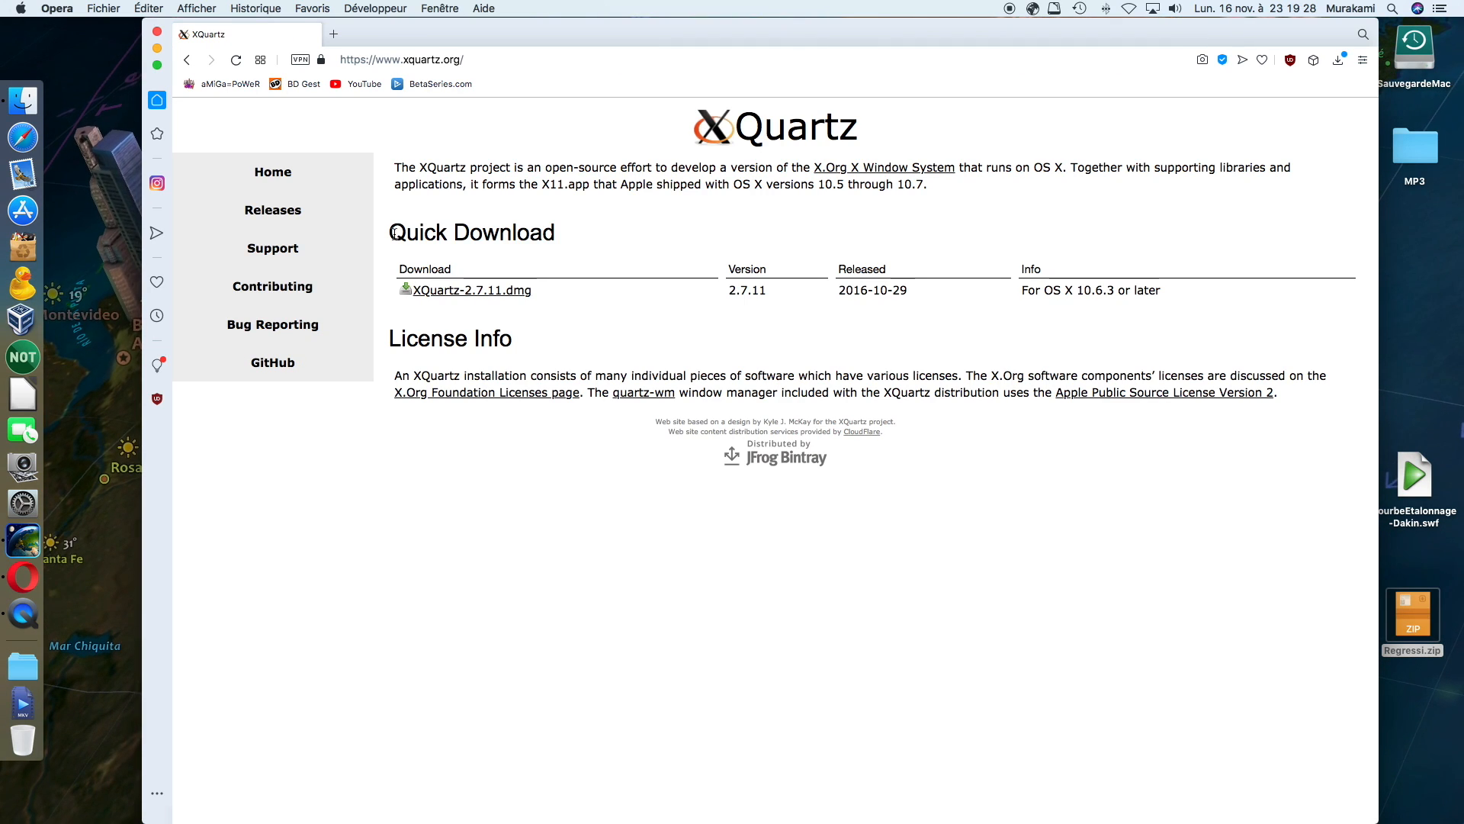
click(488, 294)
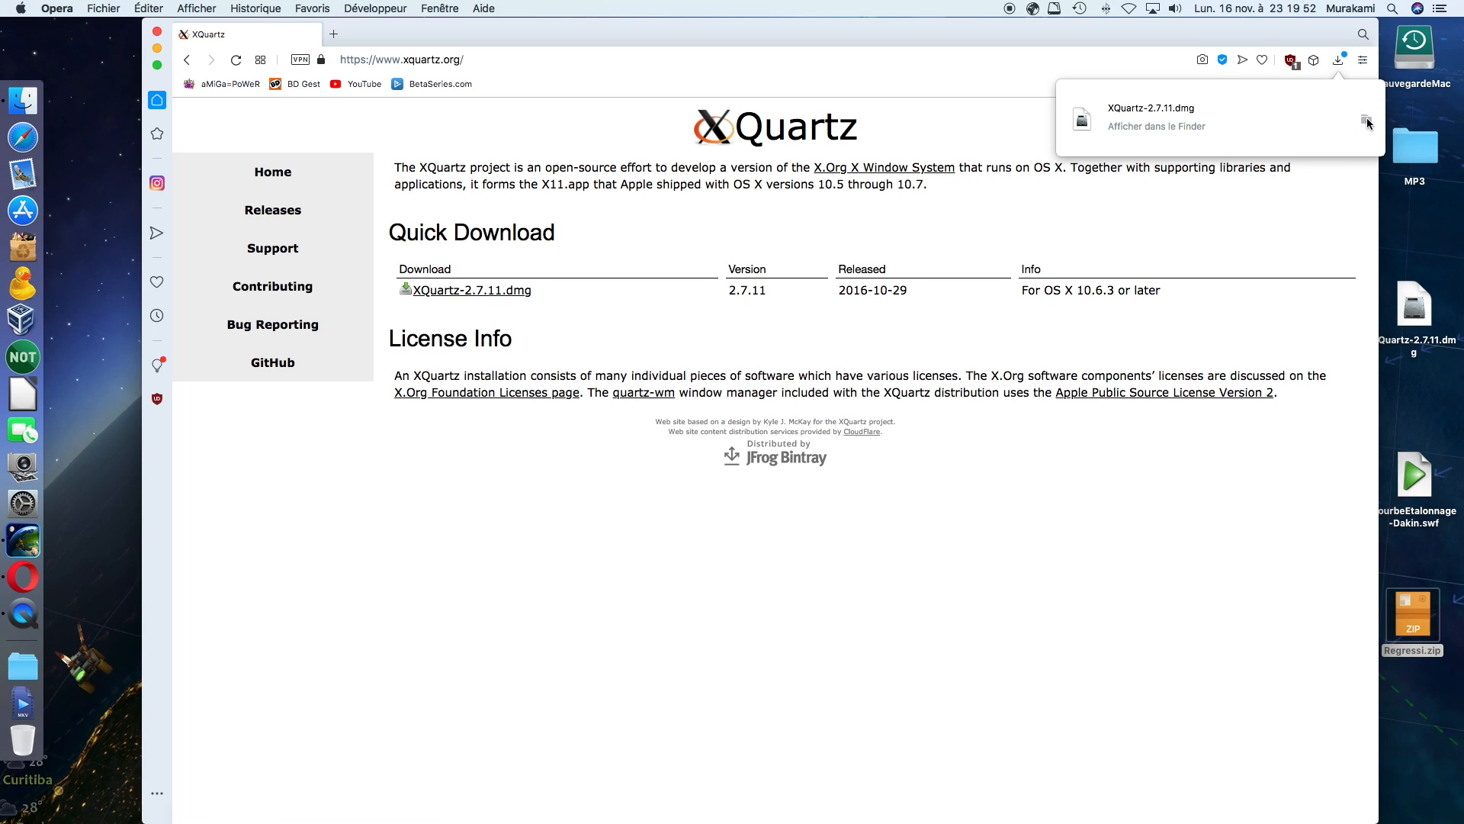
Step: Open the downloaded XQuartz-2.7.11.dmg and launch the XQuartz.pkg installer inside it
click(1366, 119)
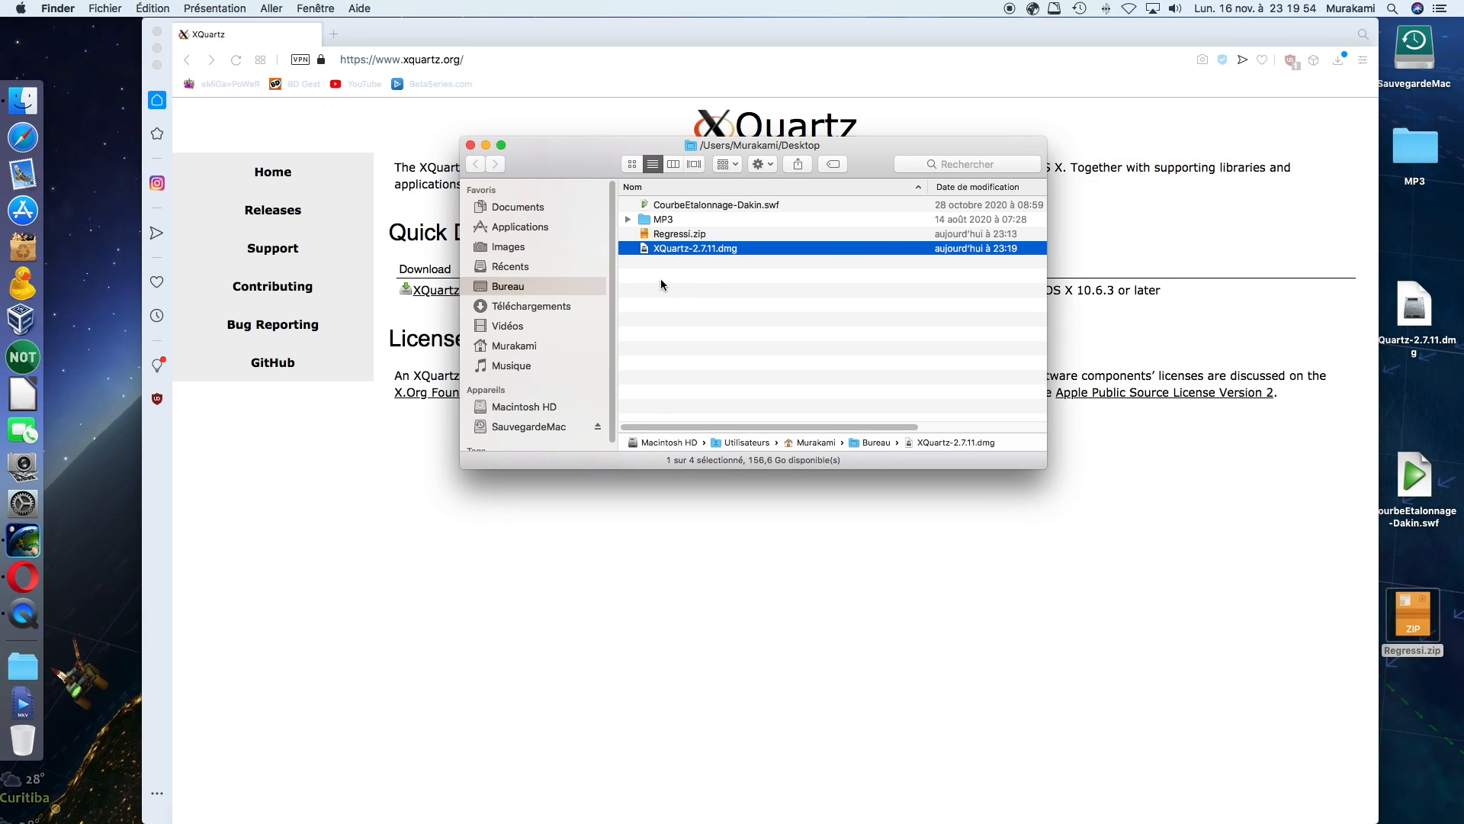
double_click(671, 249)
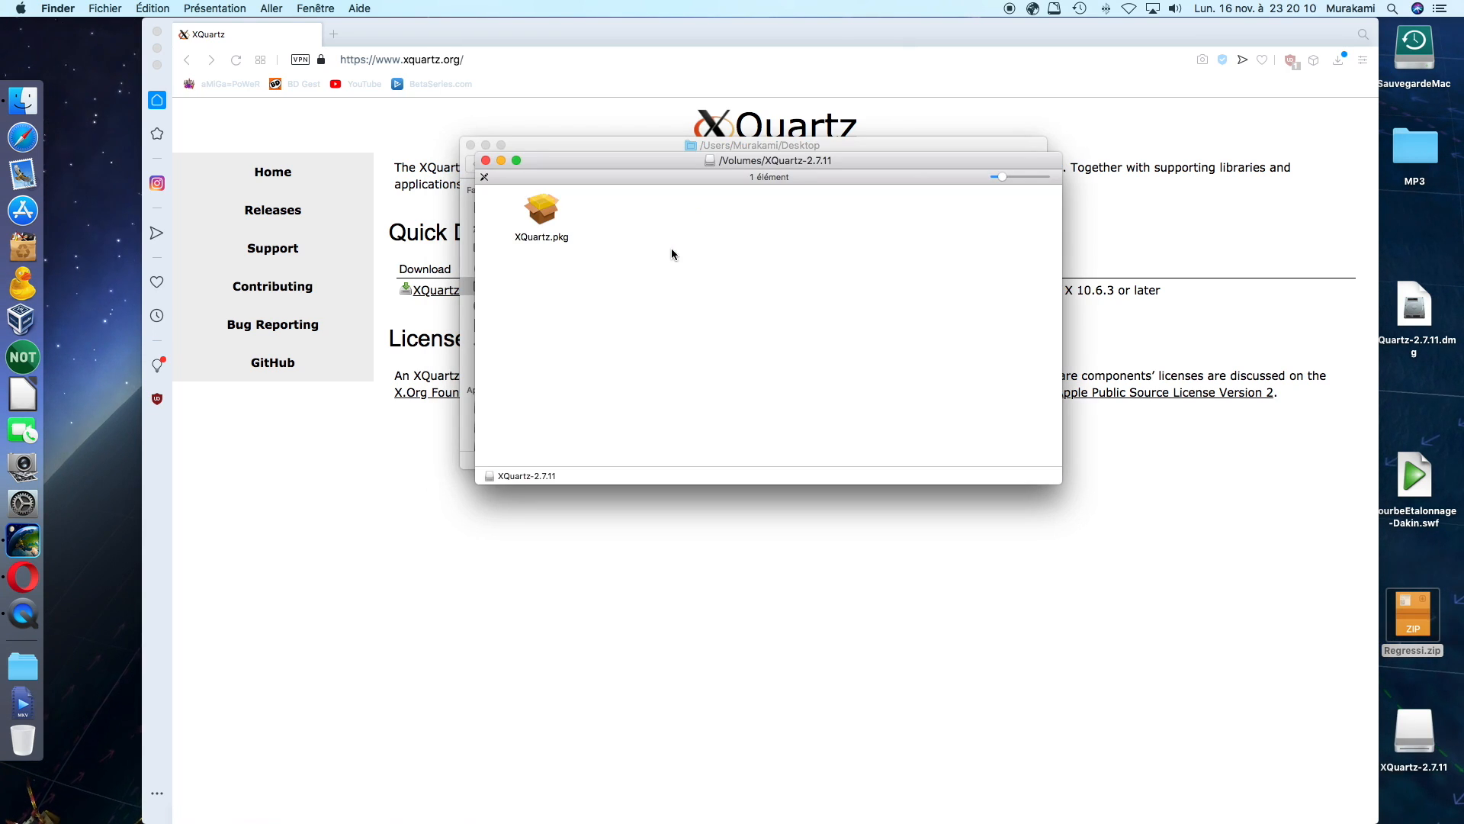
double_click(544, 217)
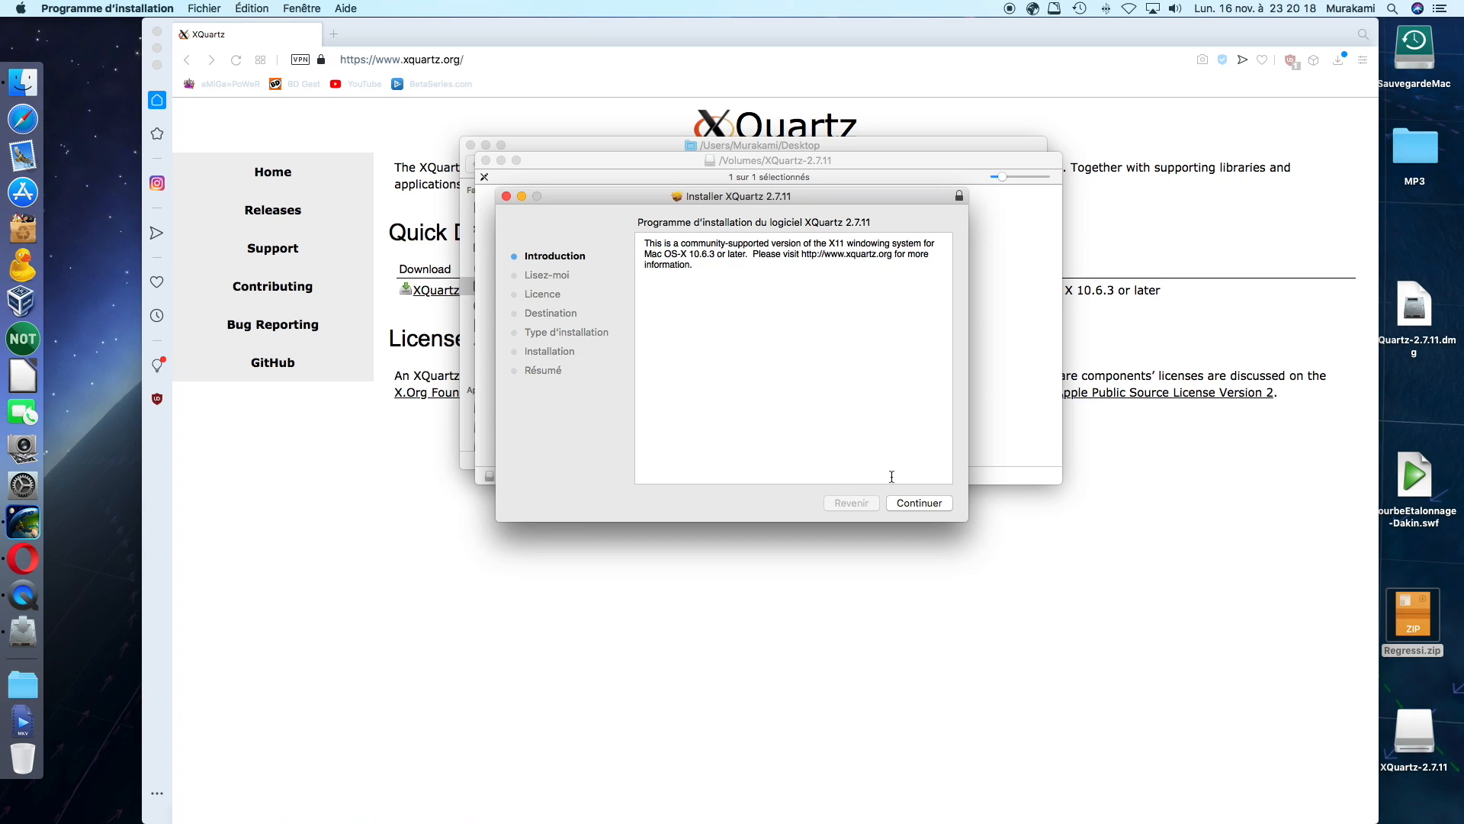
Step: Go through the XQuartz installer's introductory pages and accept the license agreement
click(917, 503)
click(918, 502)
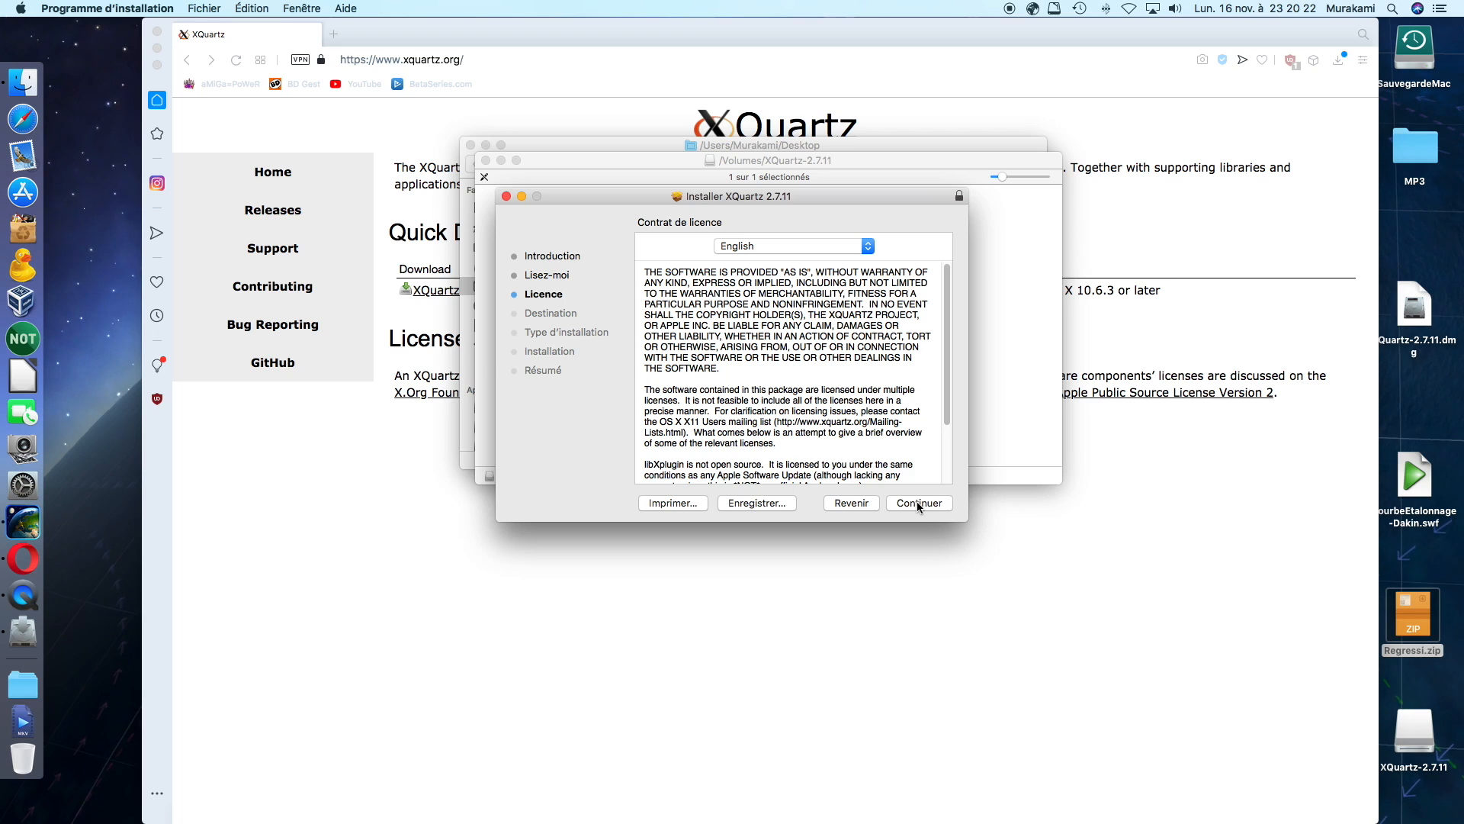
click(918, 503)
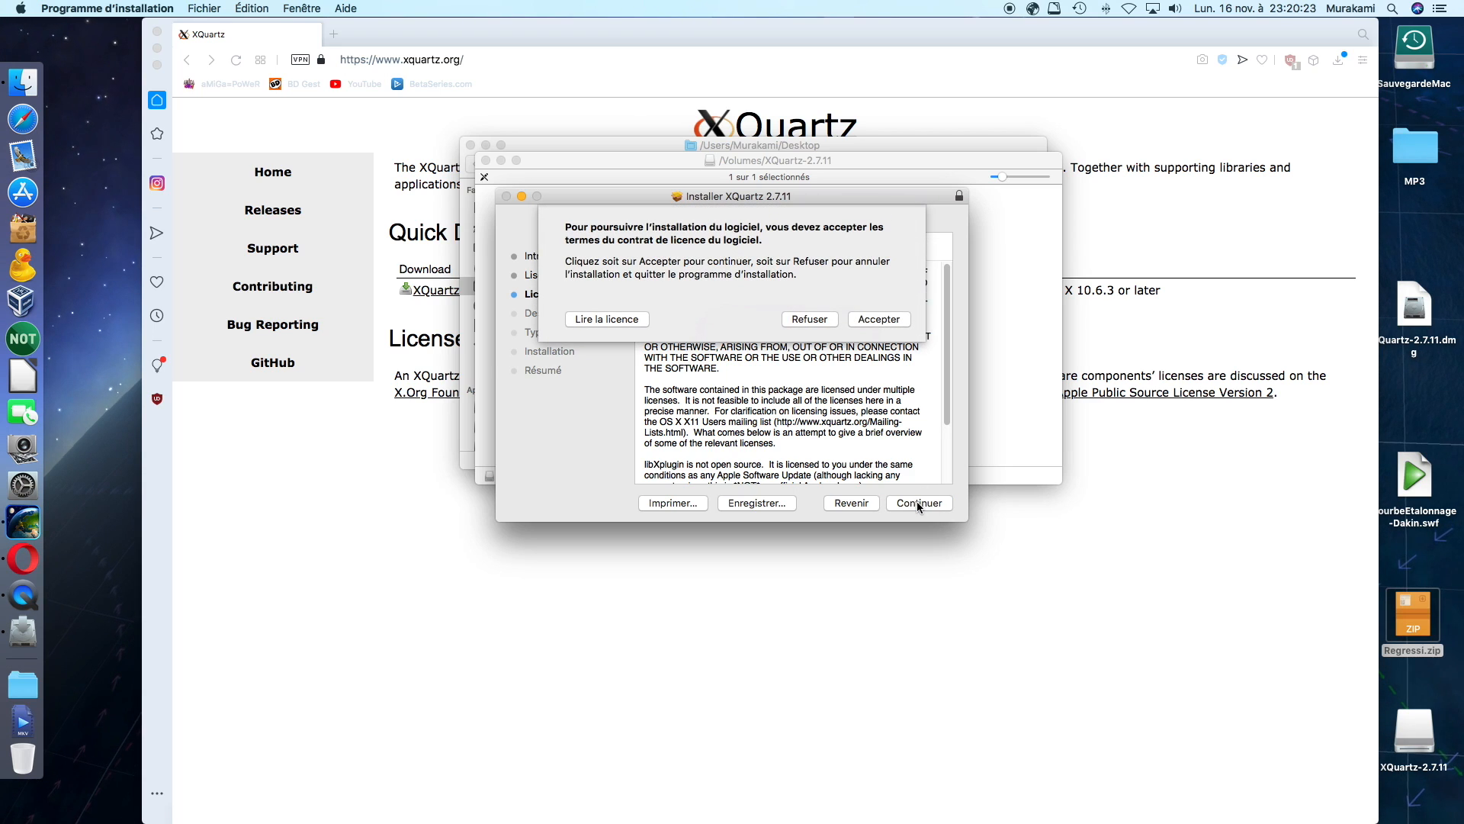
click(878, 319)
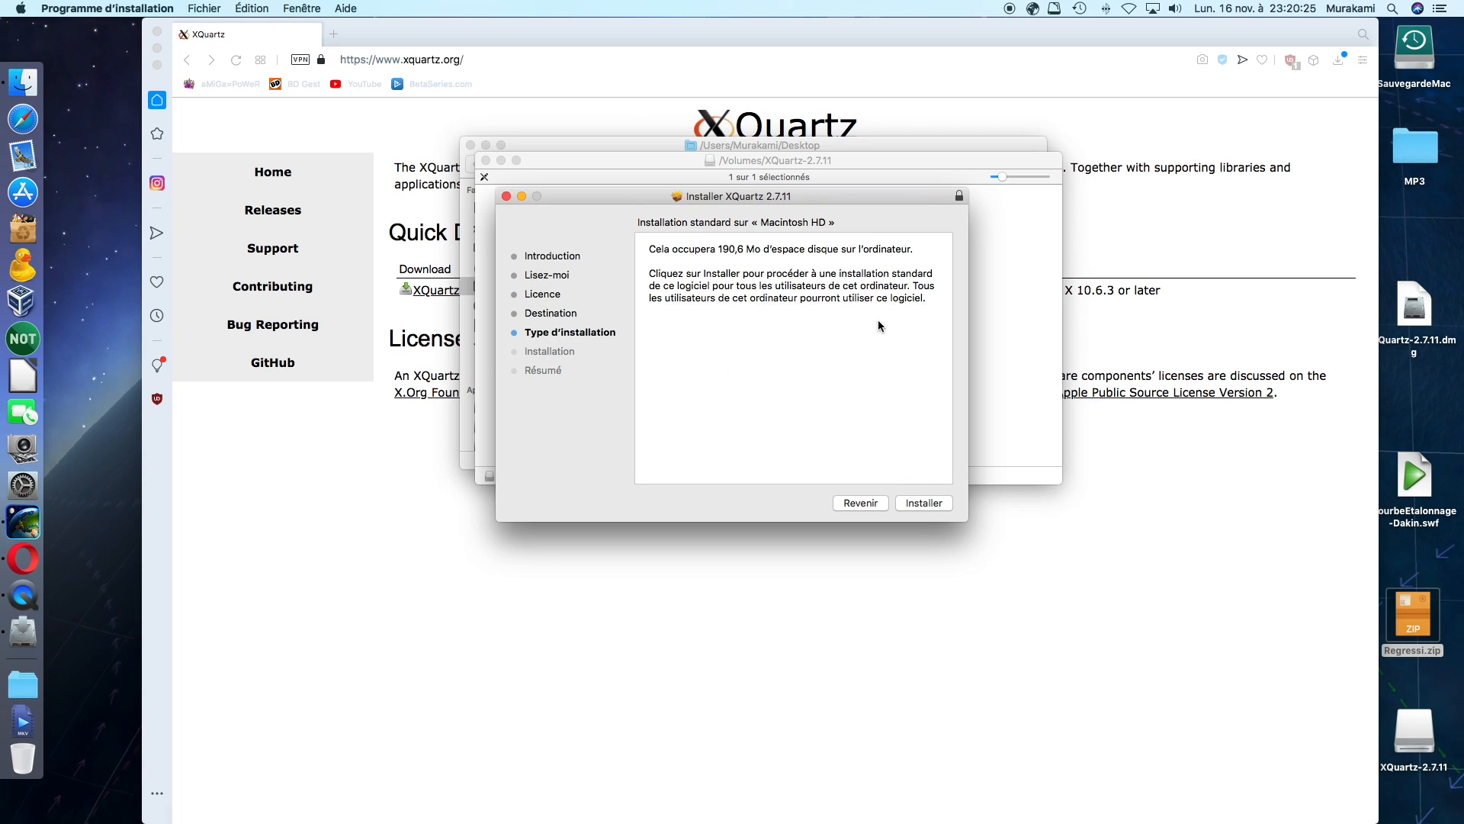
Step: Run the standard XQuartz installation, authorize it with the account password, and close the installer
click(914, 502)
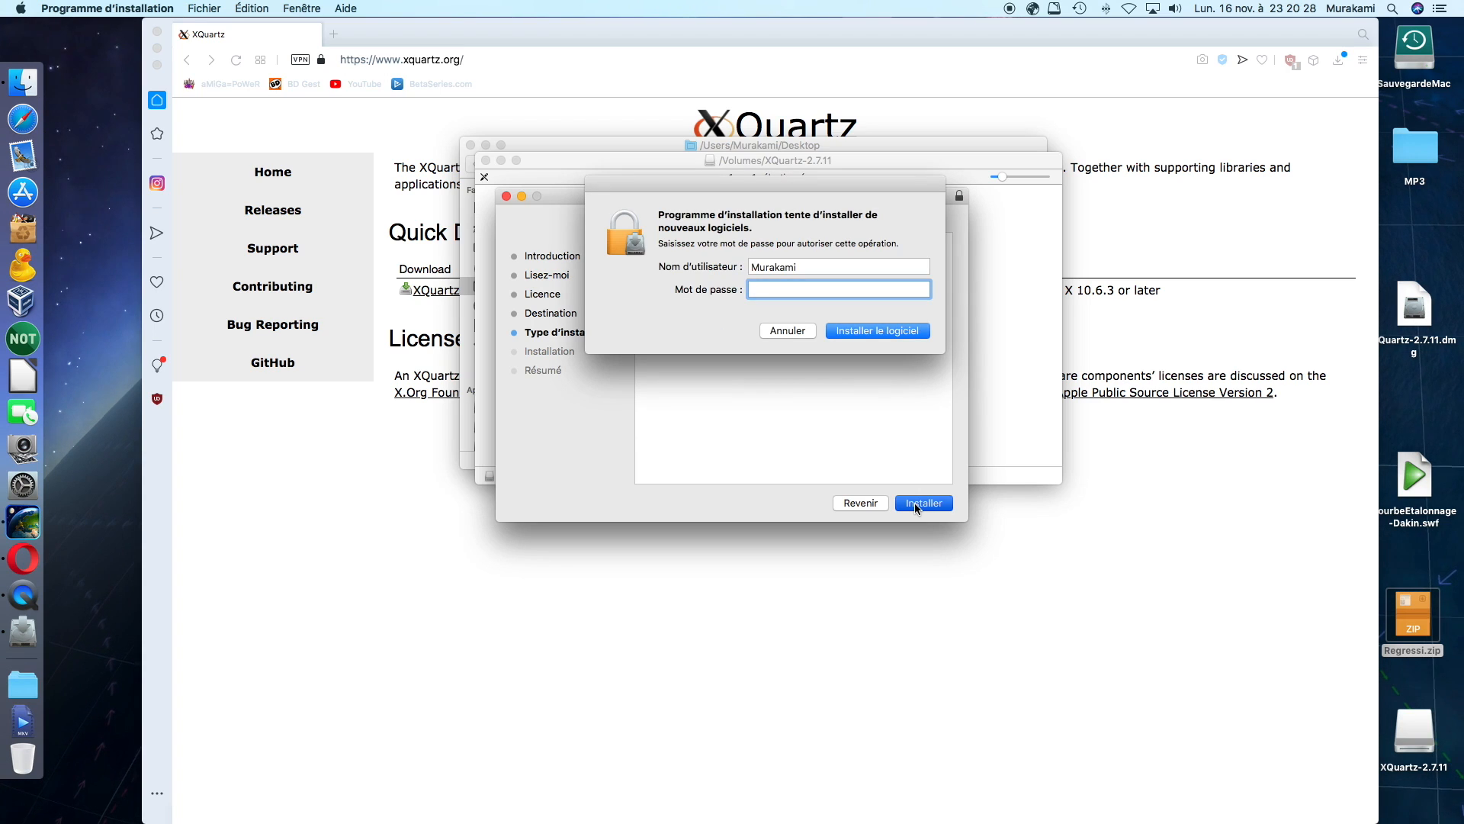
text(•••••••)
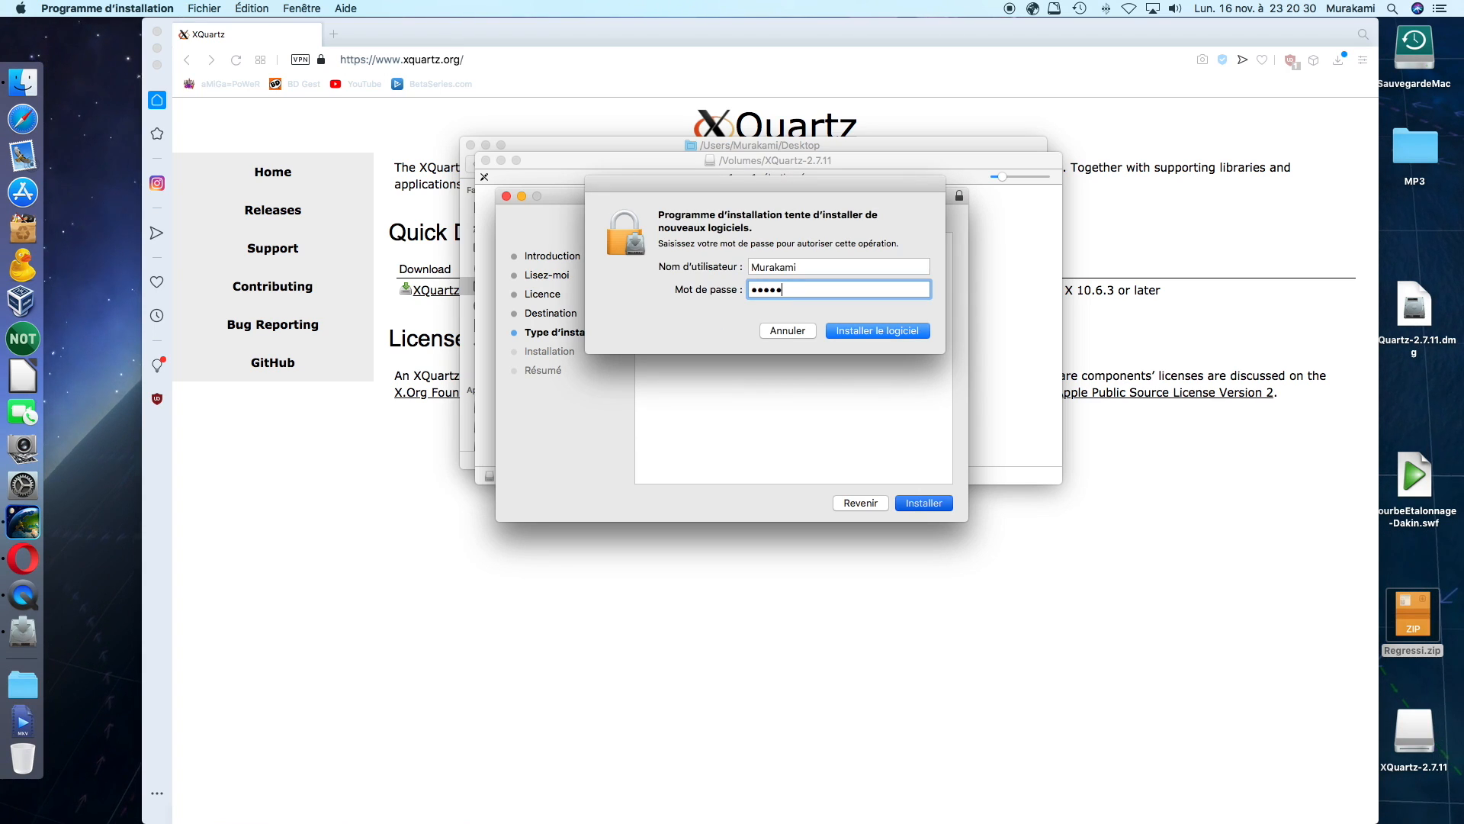
key(Return)
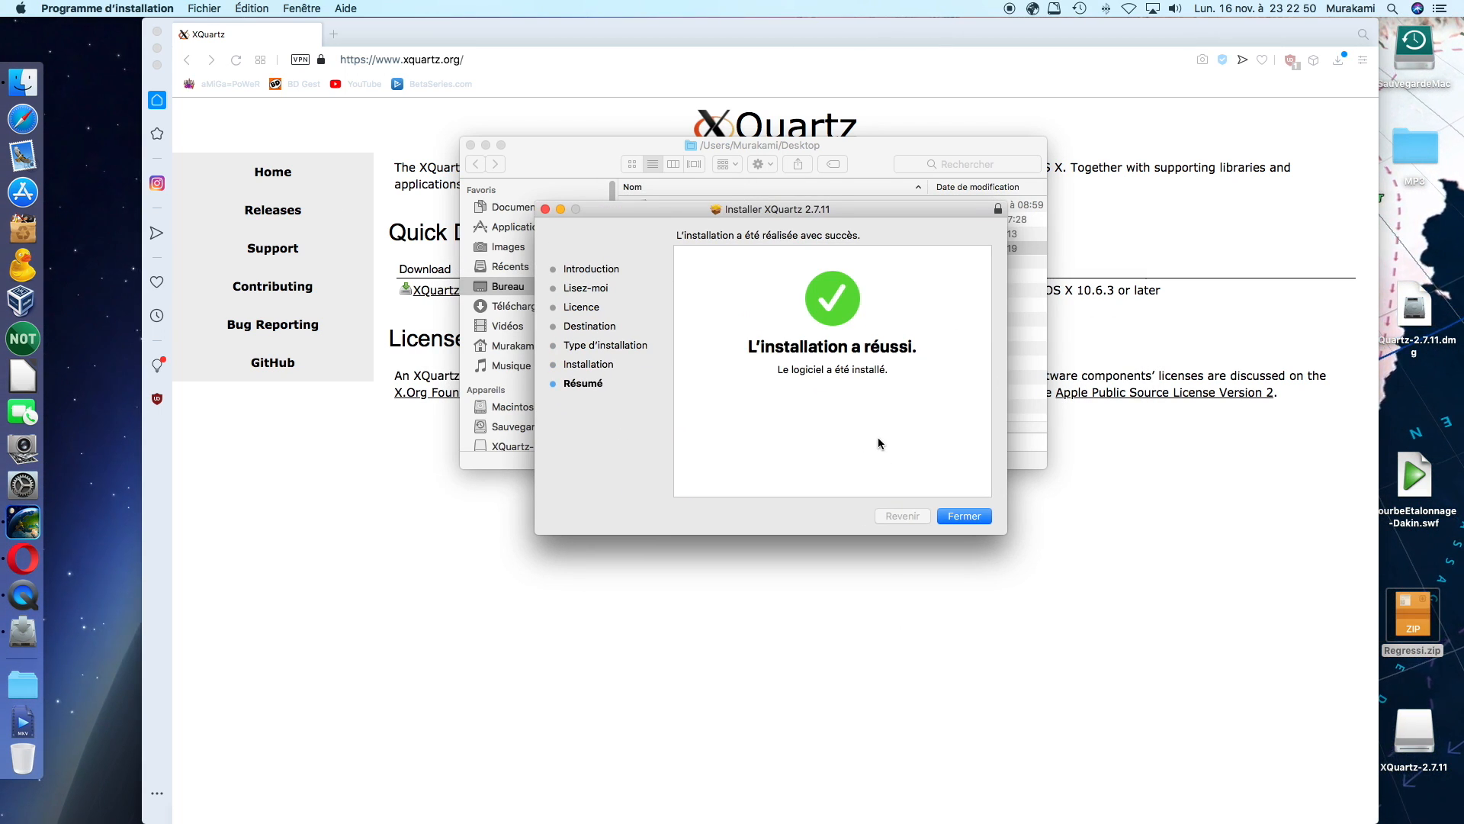
click(961, 516)
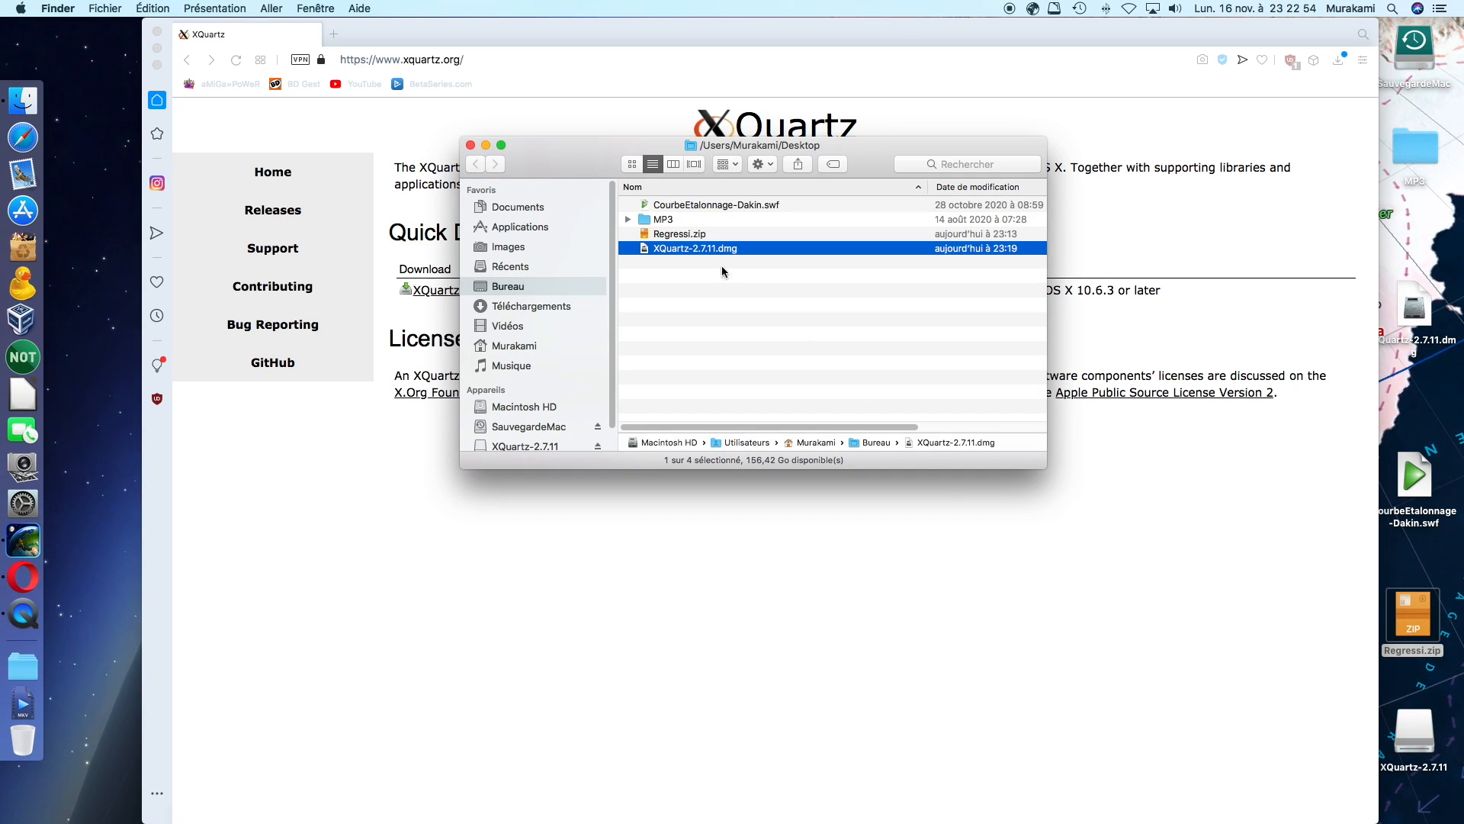
Step: Eject the XQuartz-2.7.11 disk image and move XQuartz-2.7.11.dmg to the trash
click(1053, 9)
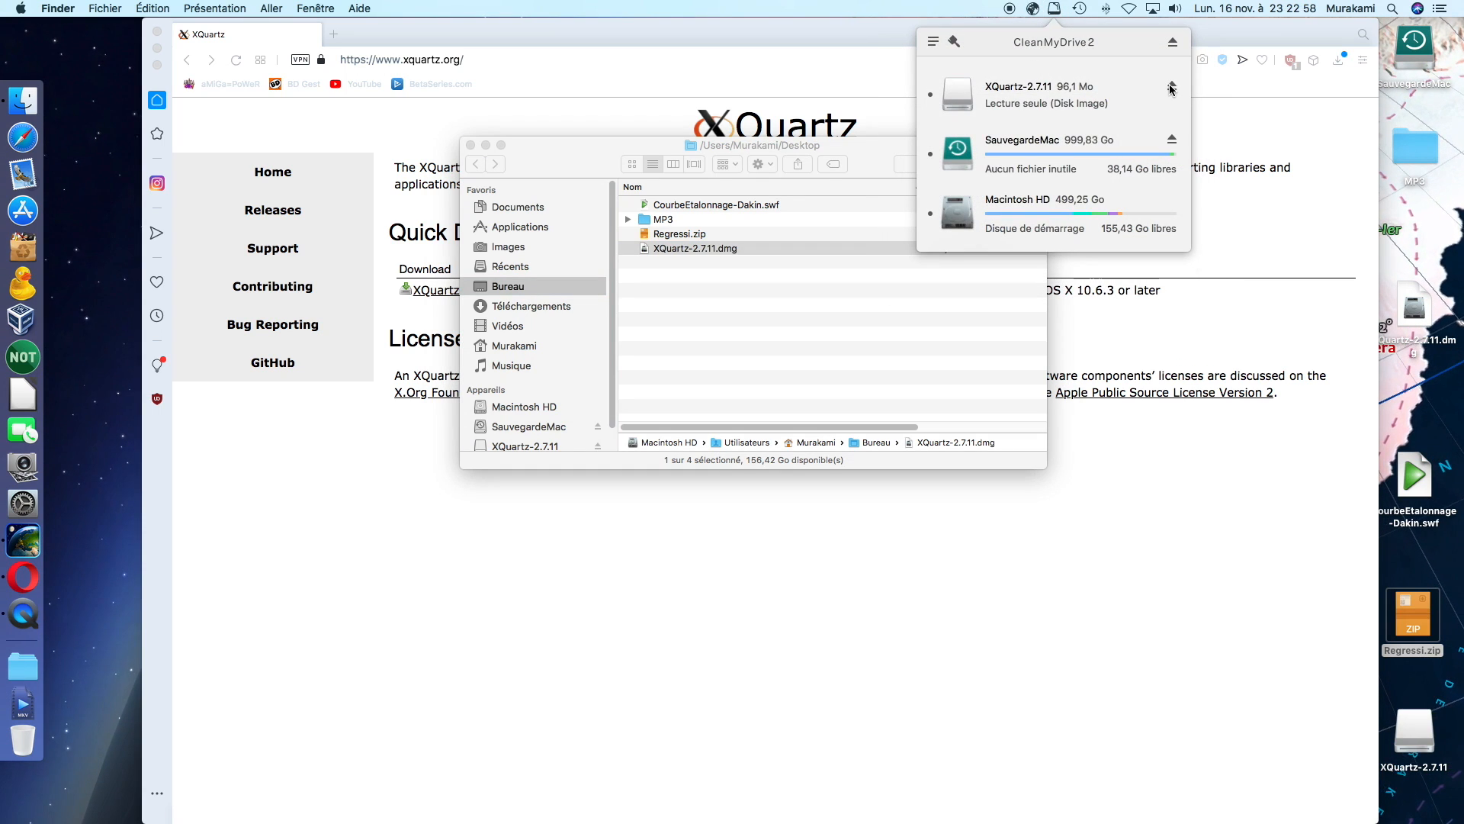
click(1172, 89)
click(703, 248)
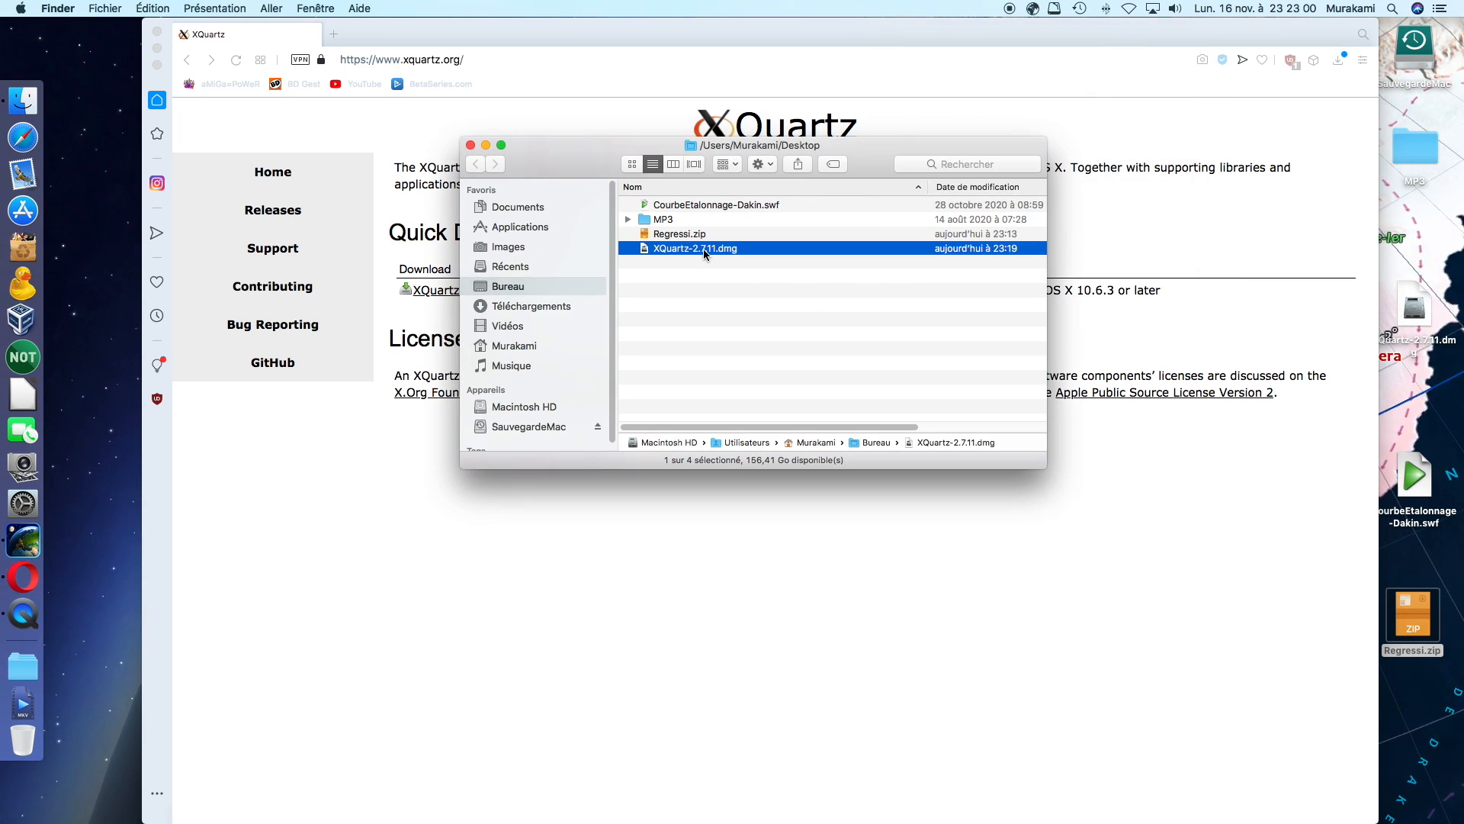
right_click(703, 249)
click(753, 295)
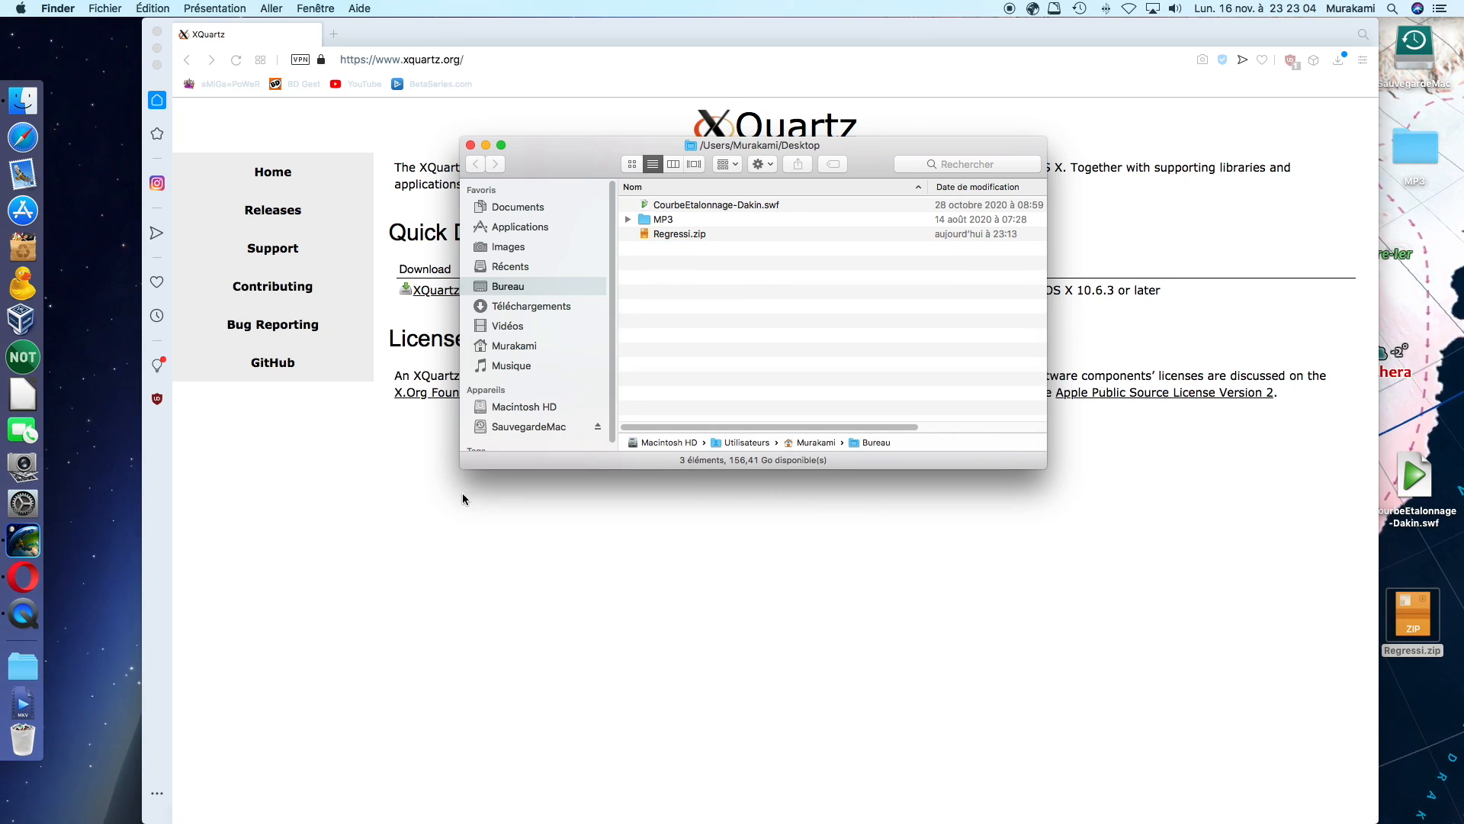
Step: Return to Opera, search the web for "wine macos" and open the WineHQ website
click(395, 494)
click(418, 60)
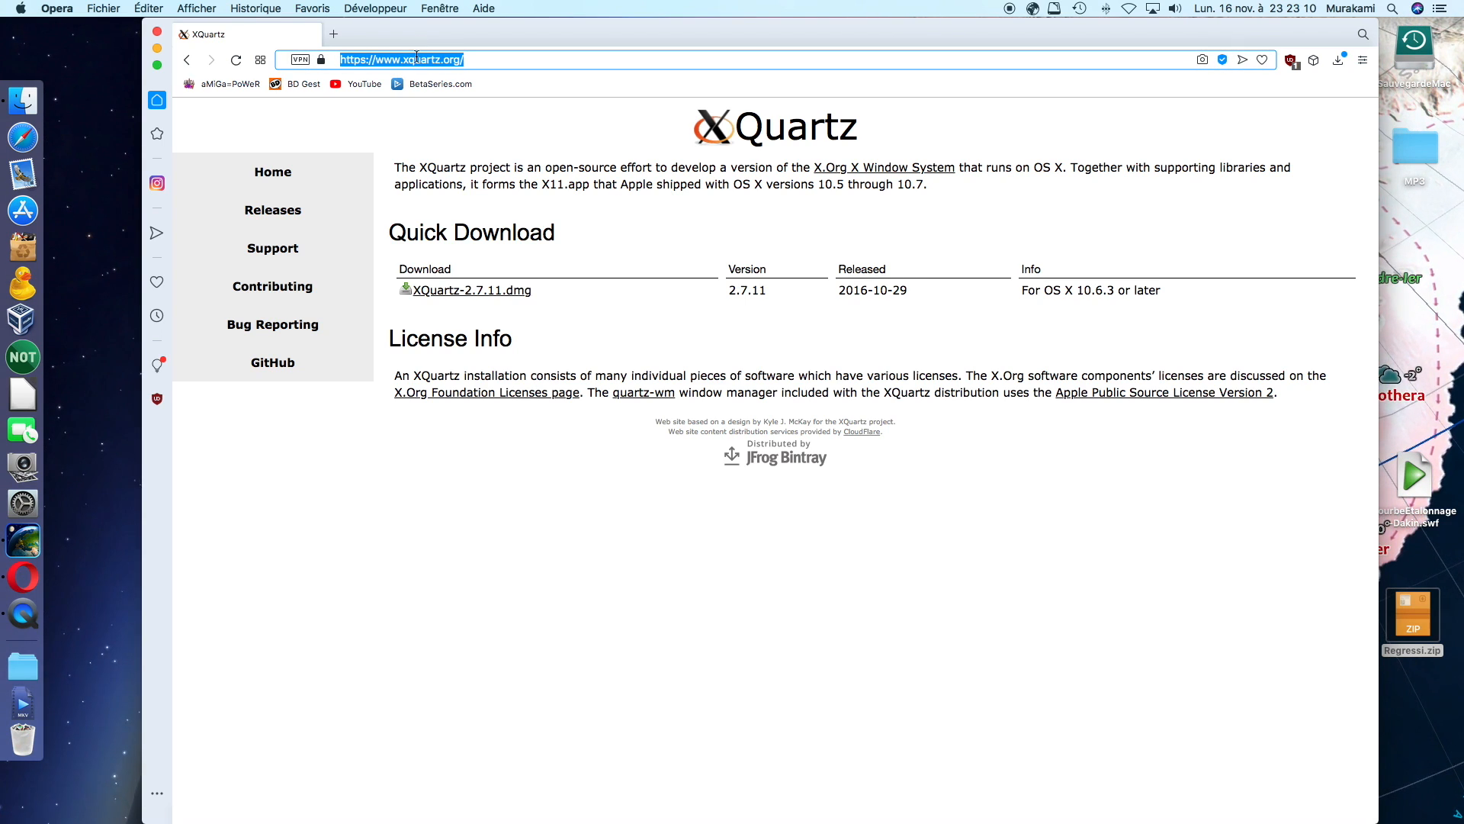
text(wine)
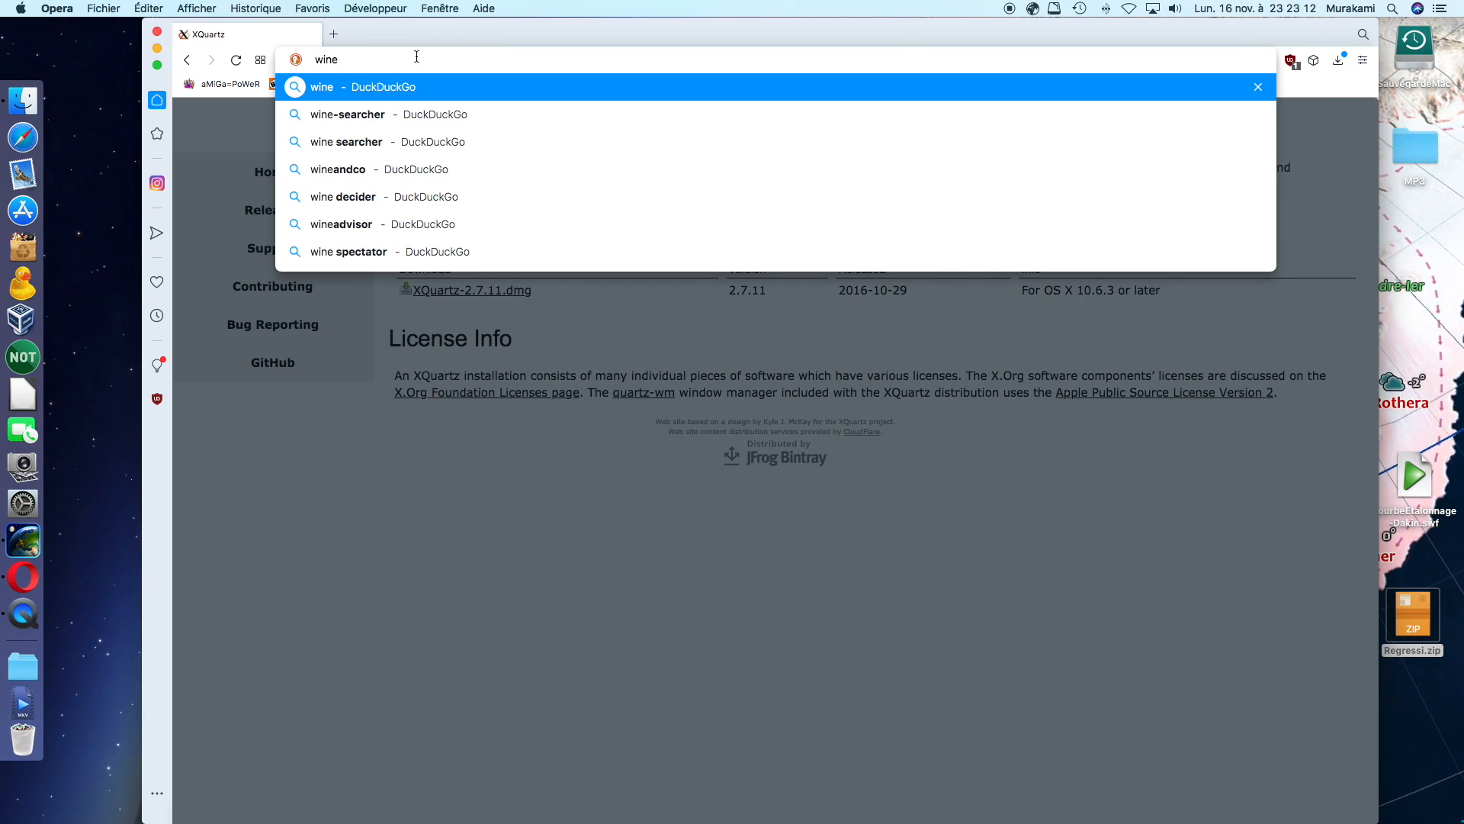
text( m)
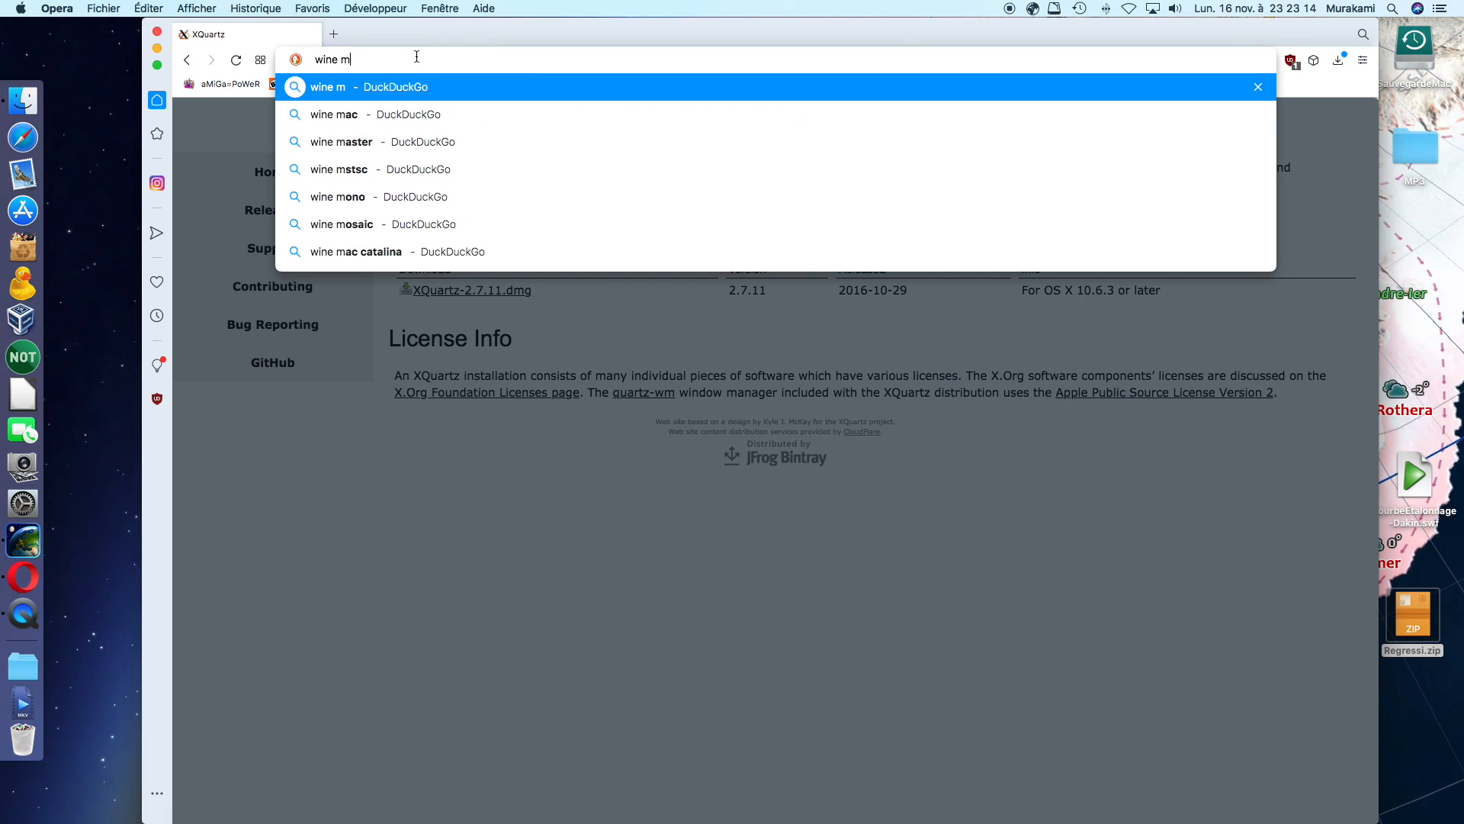
text(acos)
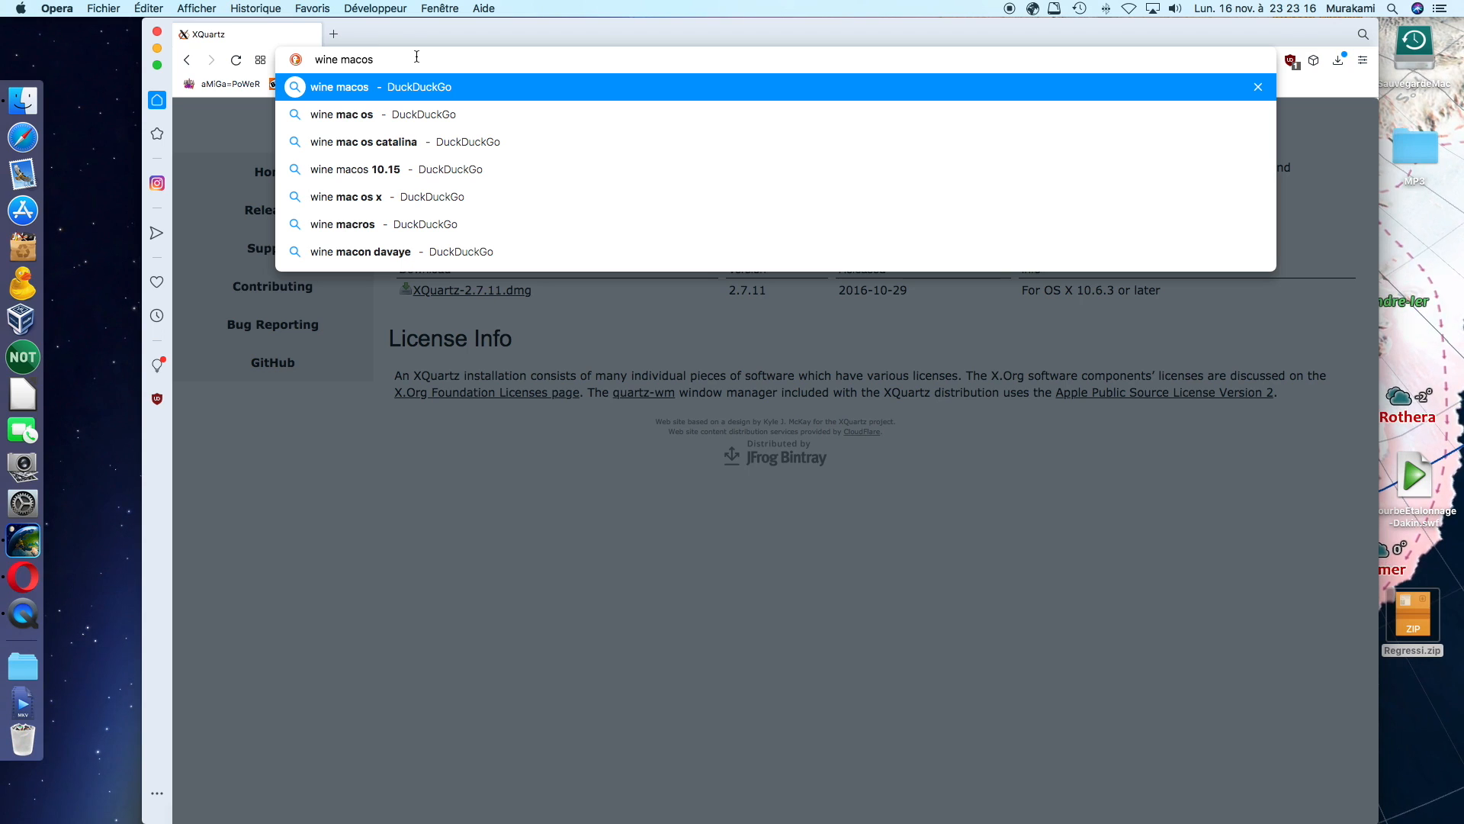
key(Return)
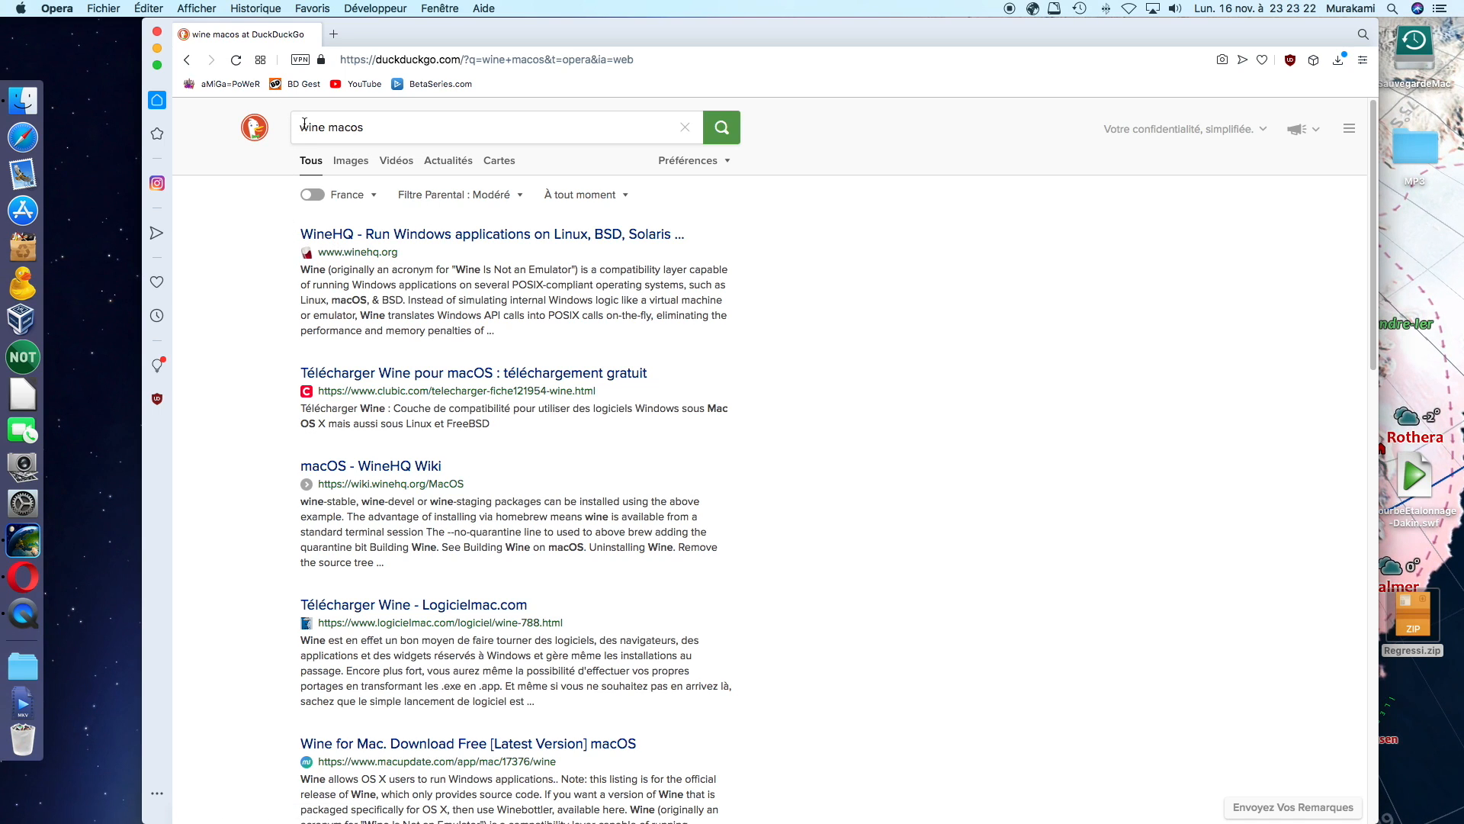
click(448, 239)
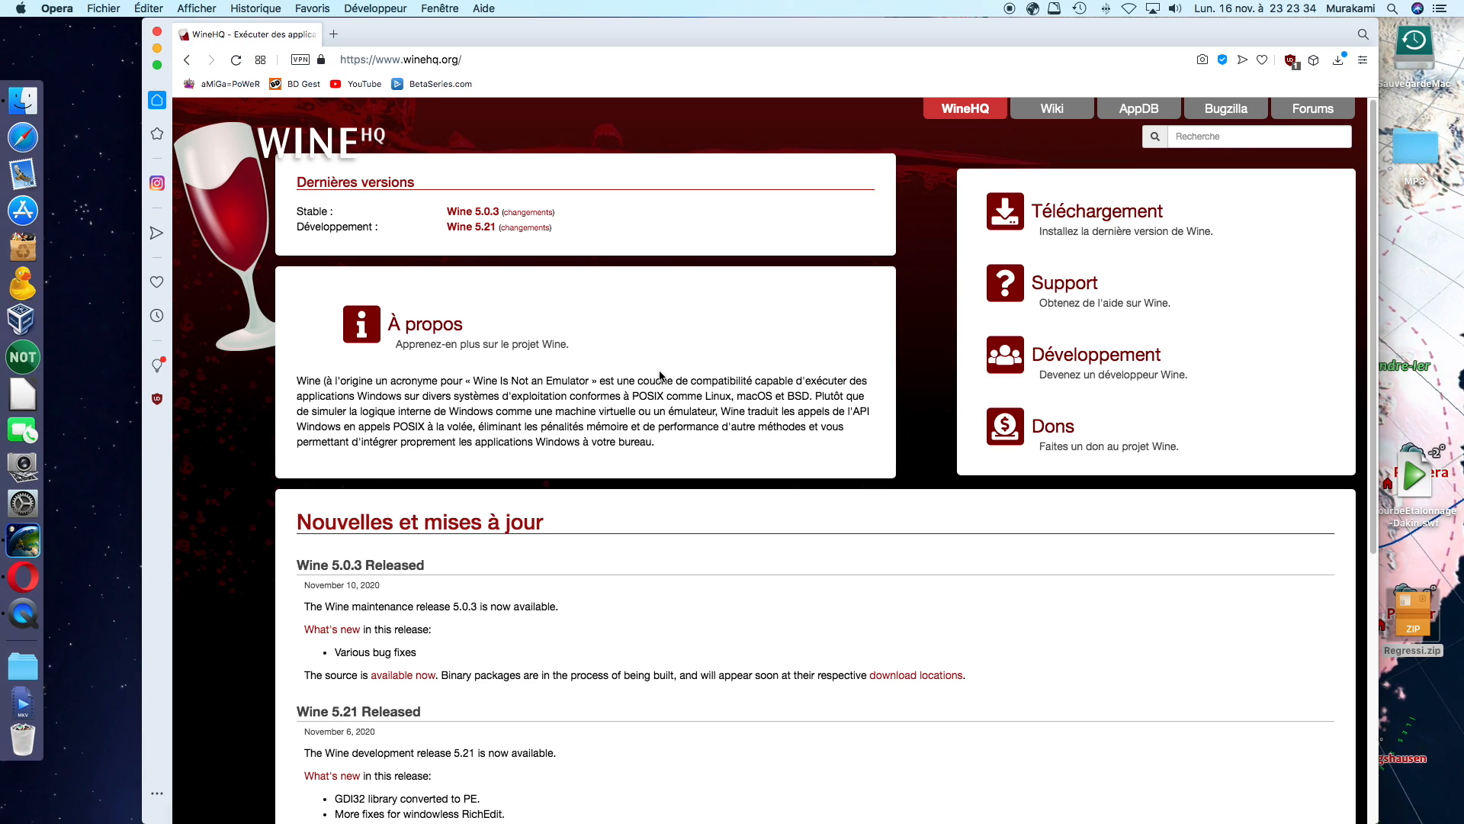
Step: Go to WineHQ's download server for macOS packages and download the Wine Development 5.7 installer
click(1097, 219)
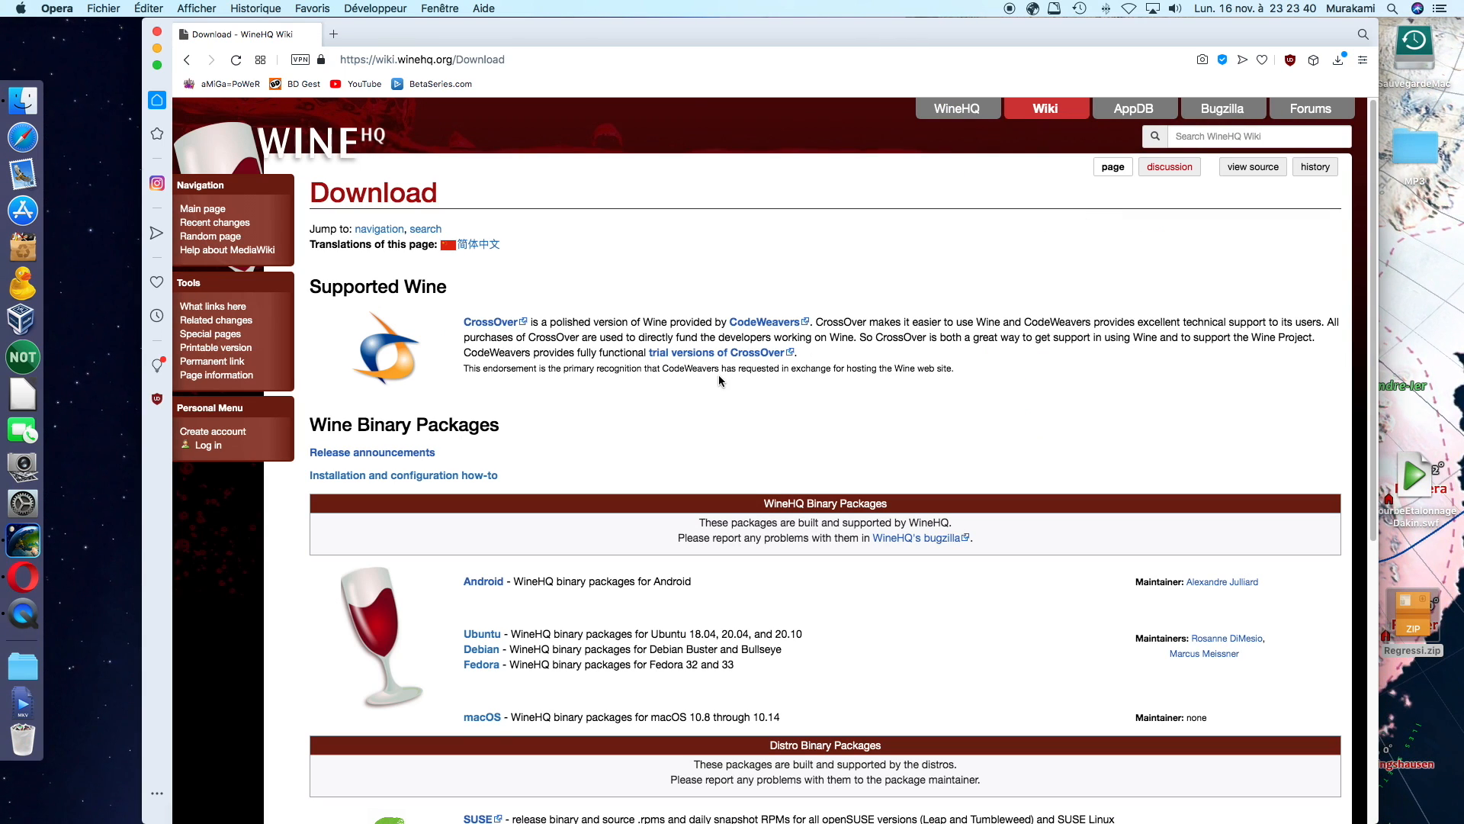
scroll(718, 374, down, 3)
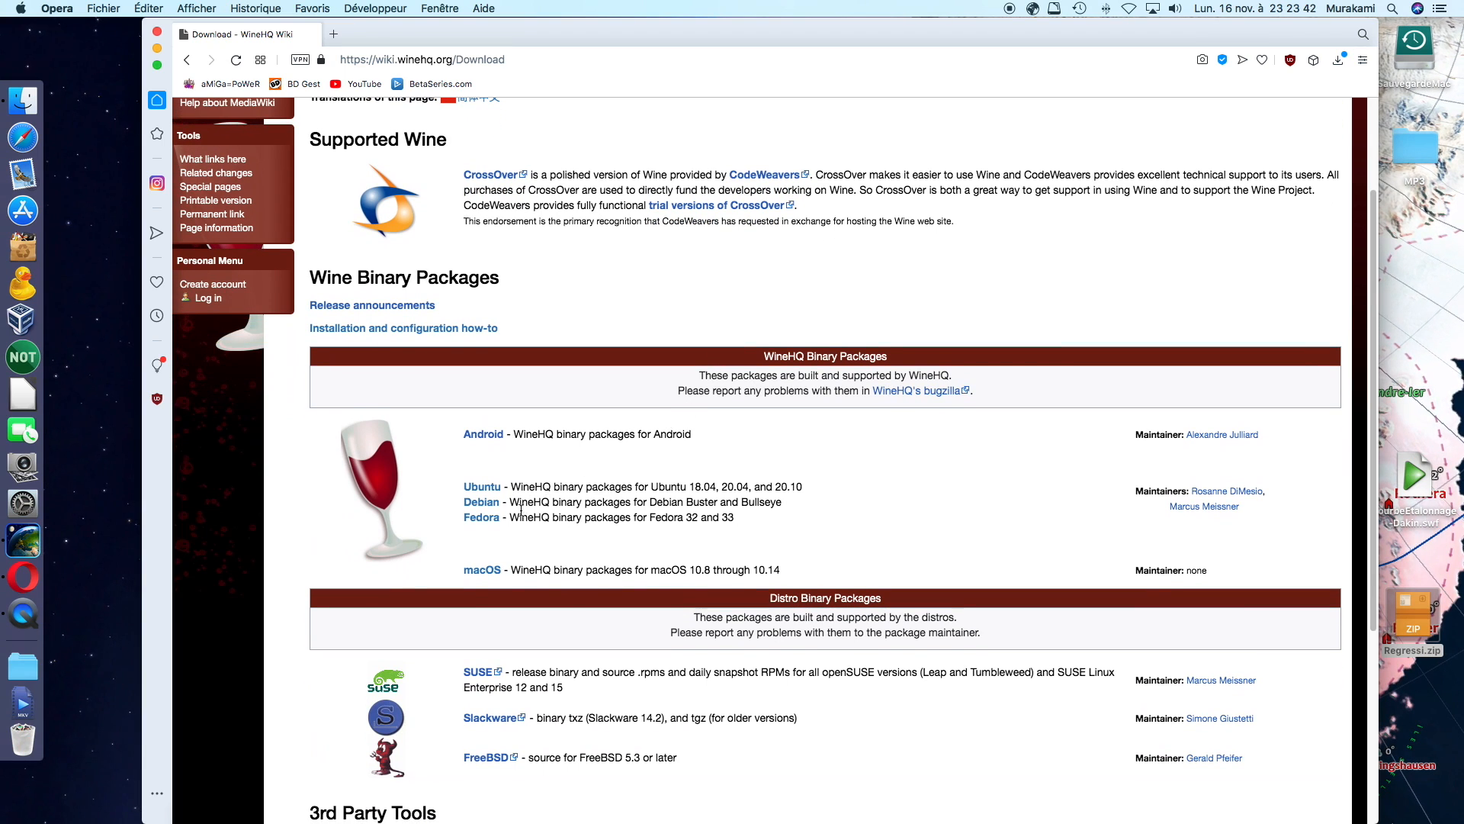
click(484, 574)
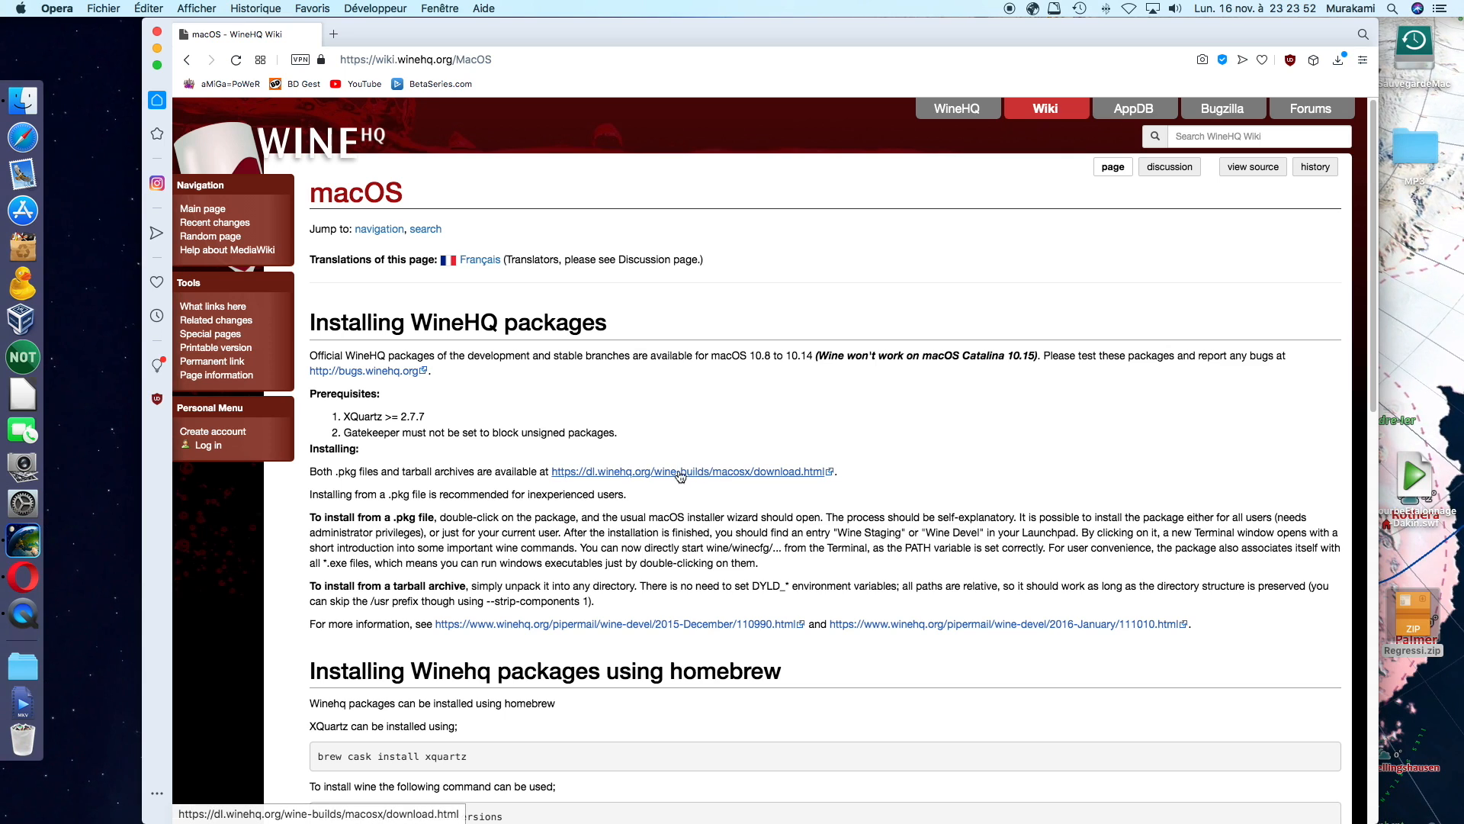
click(793, 473)
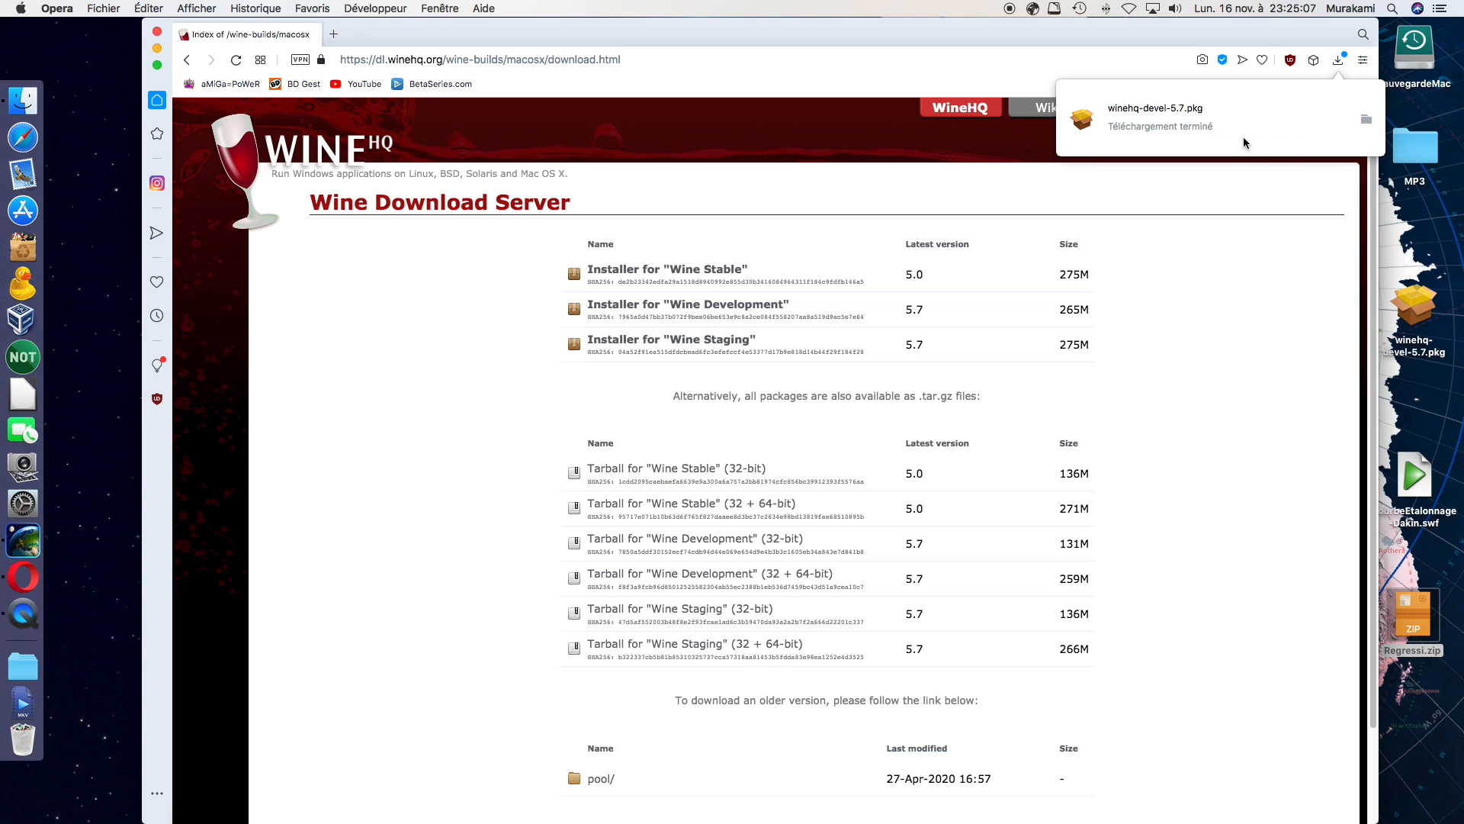
Step: Open the downloaded winehq-devel-5.7.pkg installer and include the optional 64 bit support package in the installation
click(1366, 120)
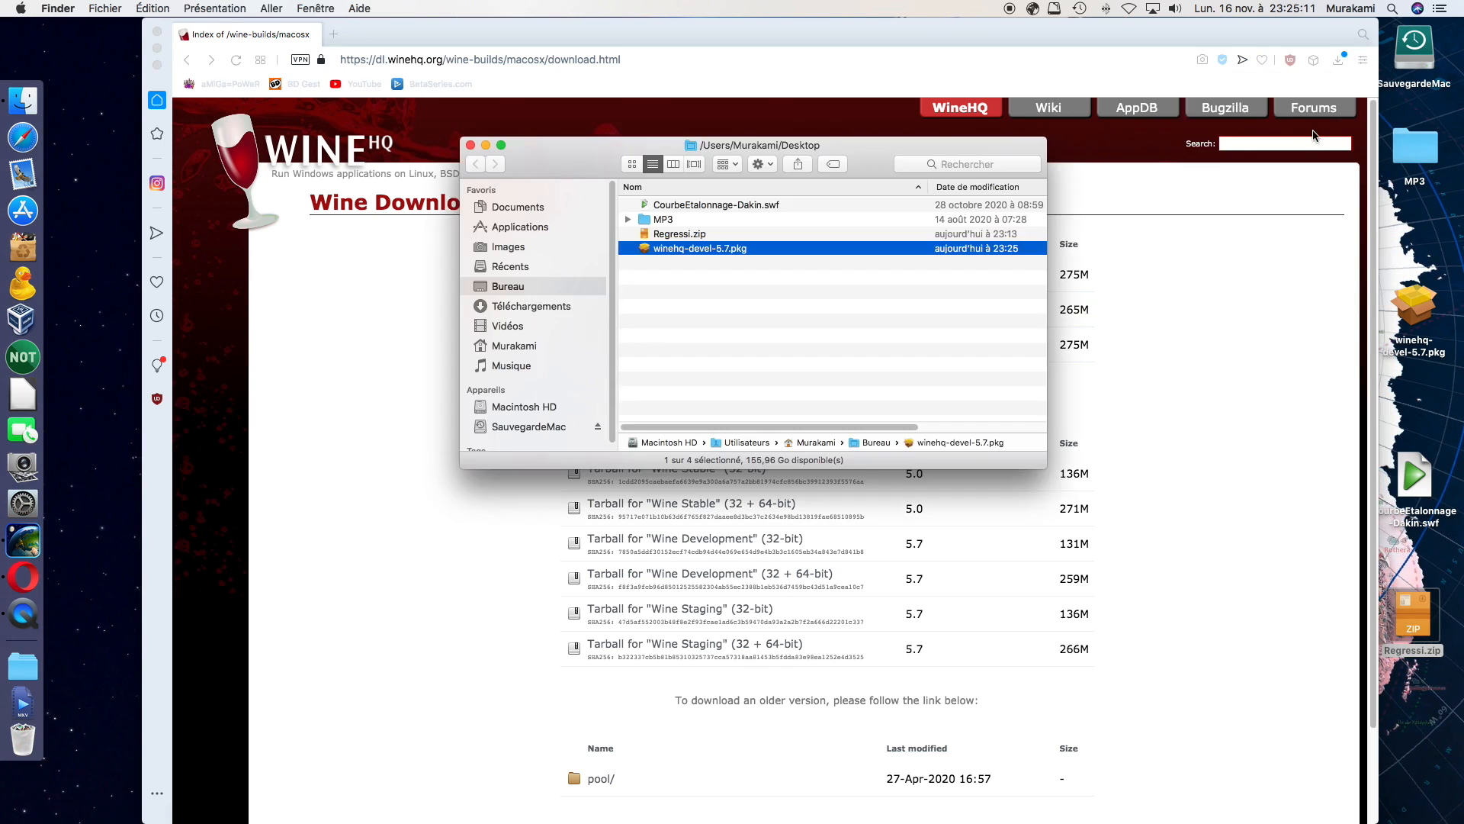
double_click(672, 250)
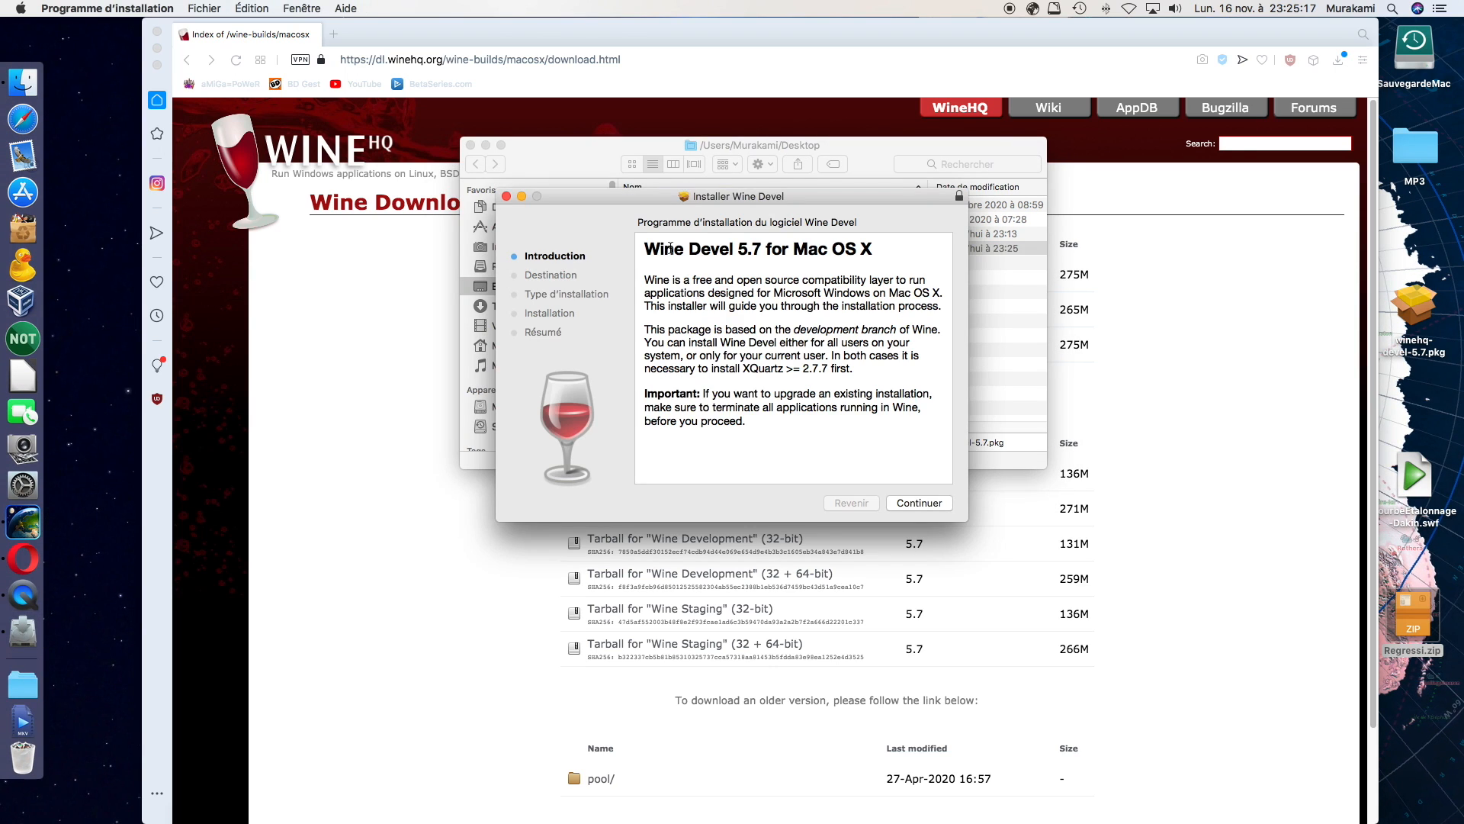
click(906, 504)
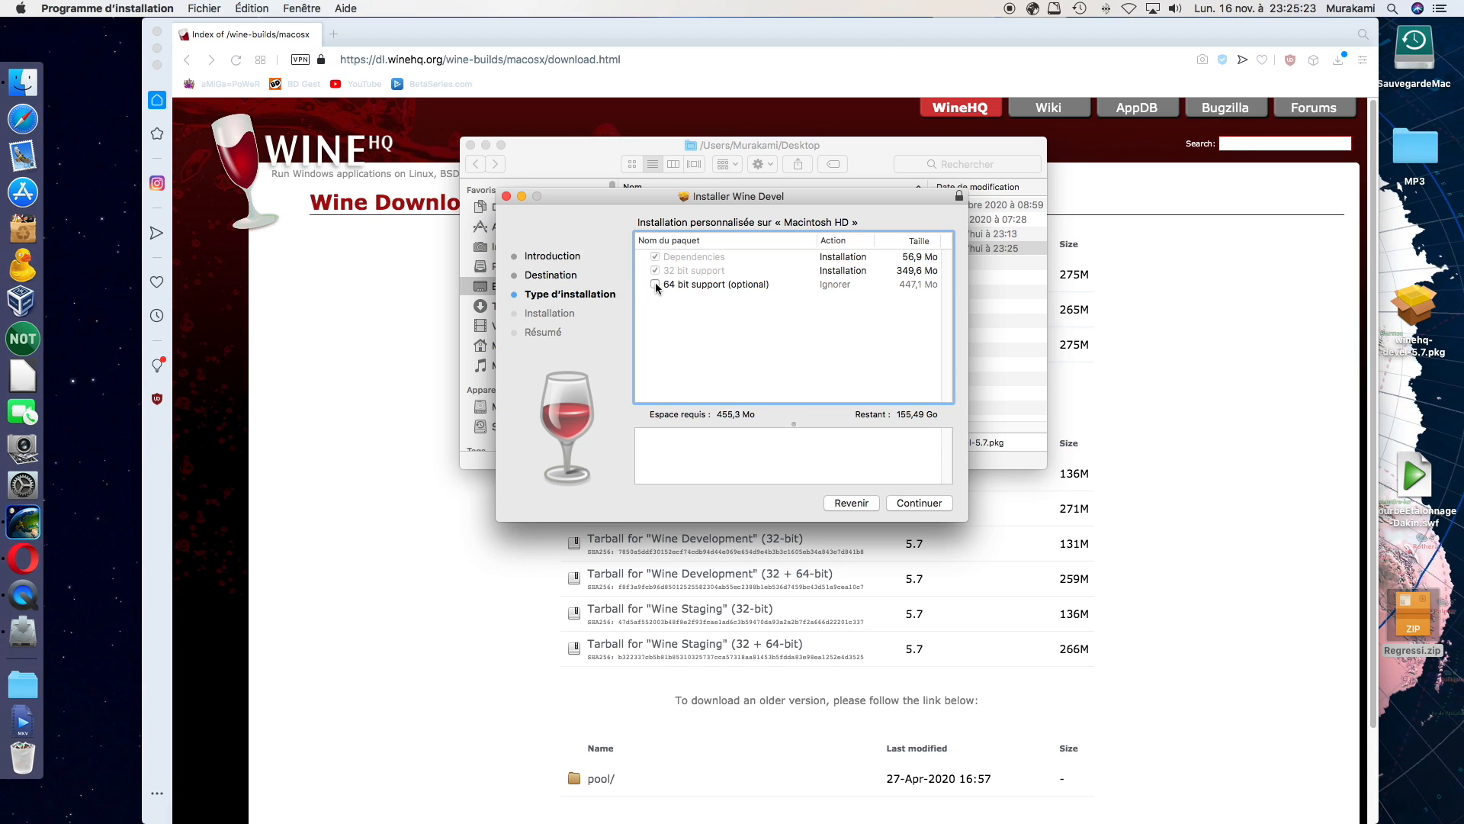
click(655, 285)
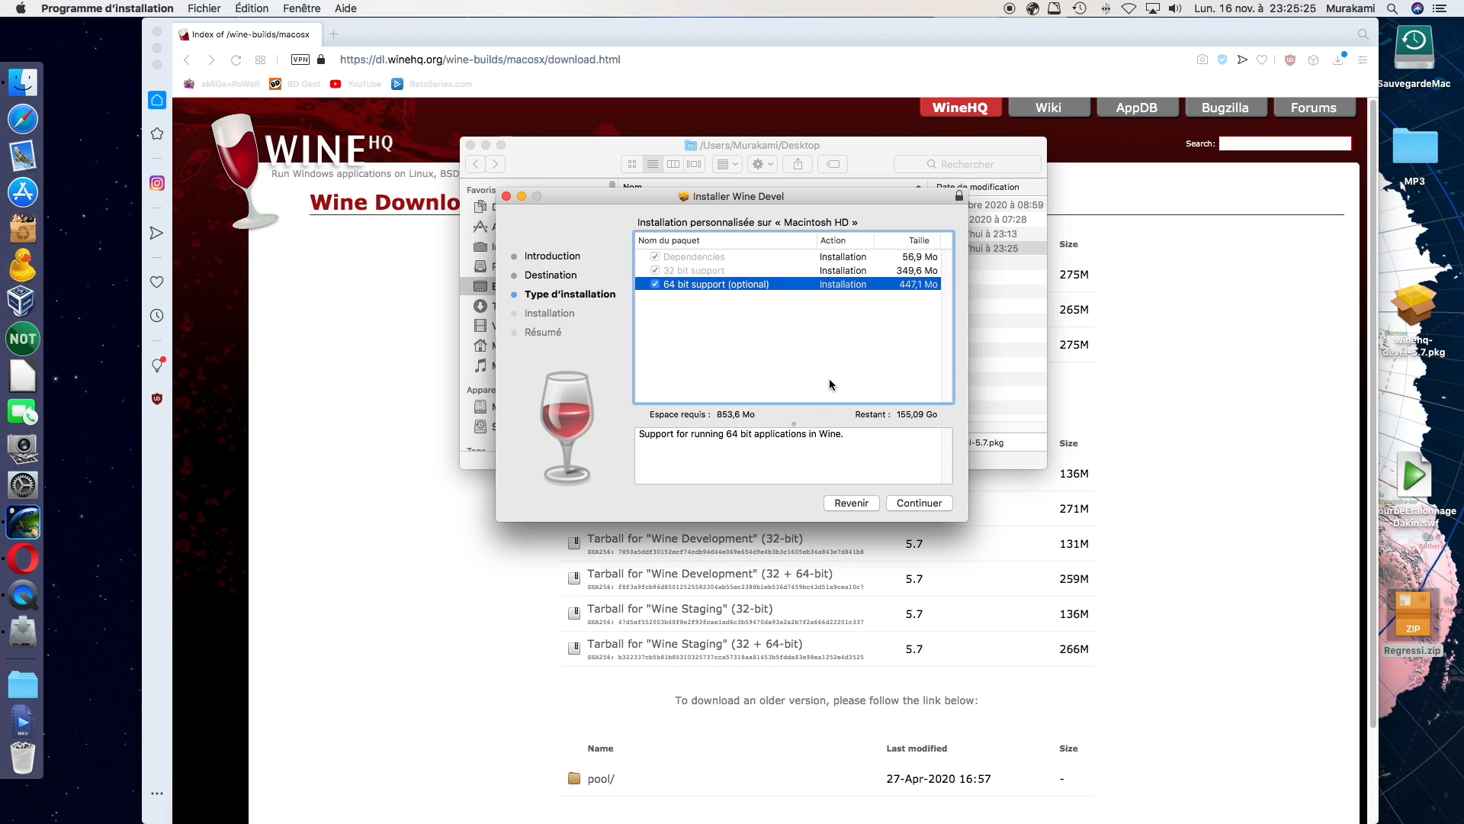
click(931, 502)
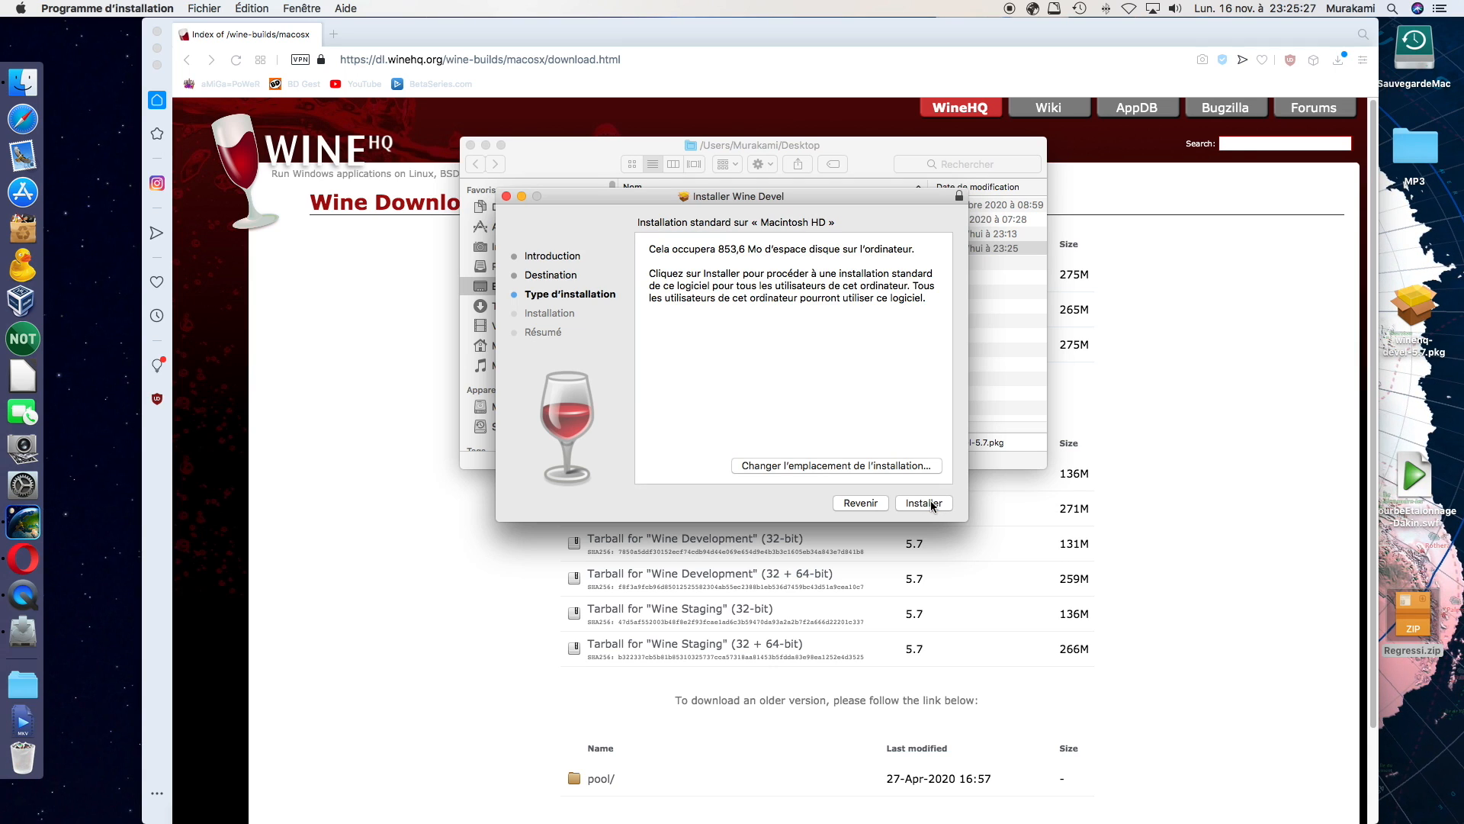
Step: Run the Wine Devel installation on Macintosh HD, authorize it with the account password, and close the installer
click(931, 502)
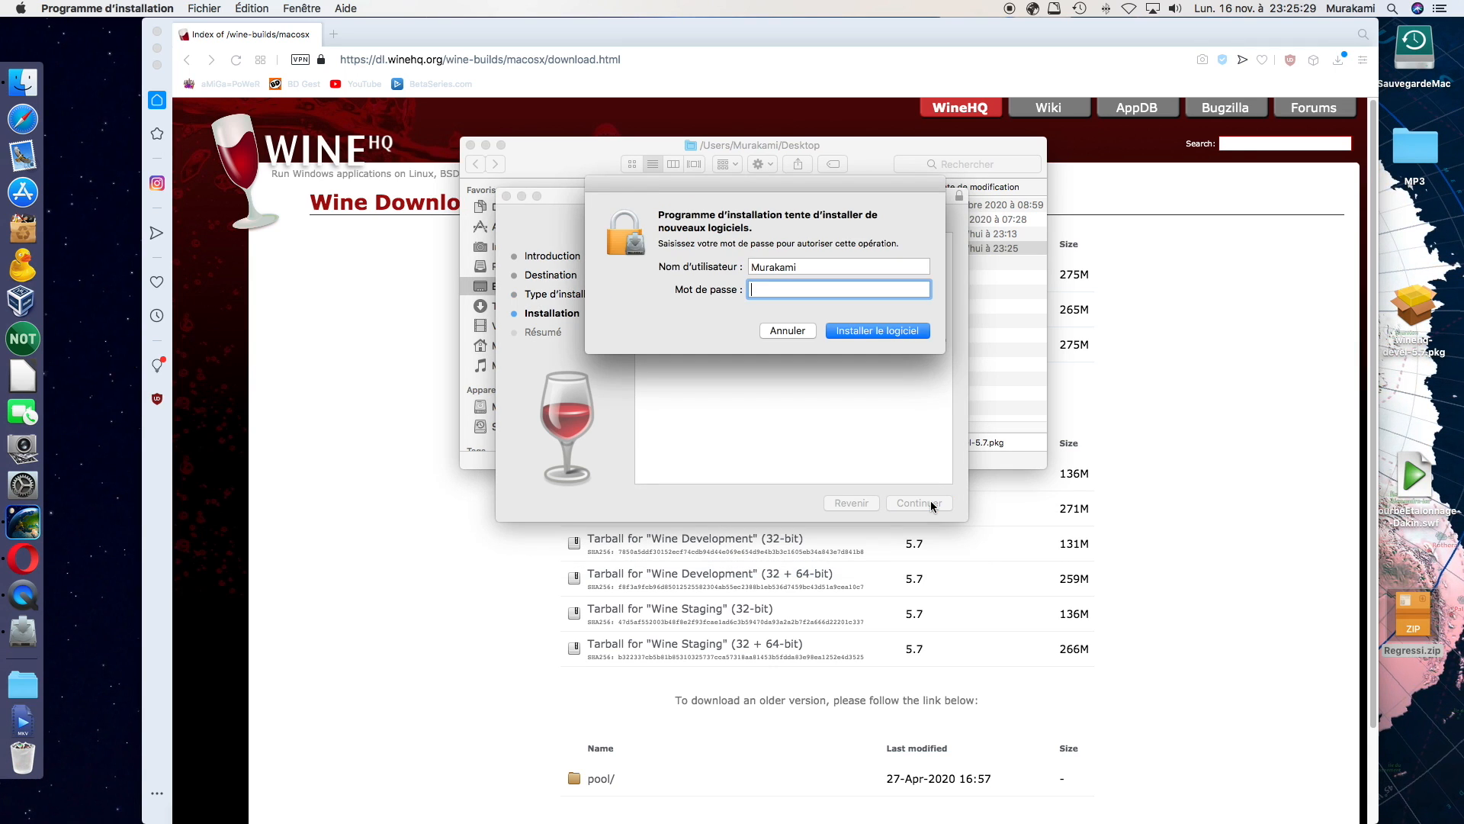
text(•••••••)
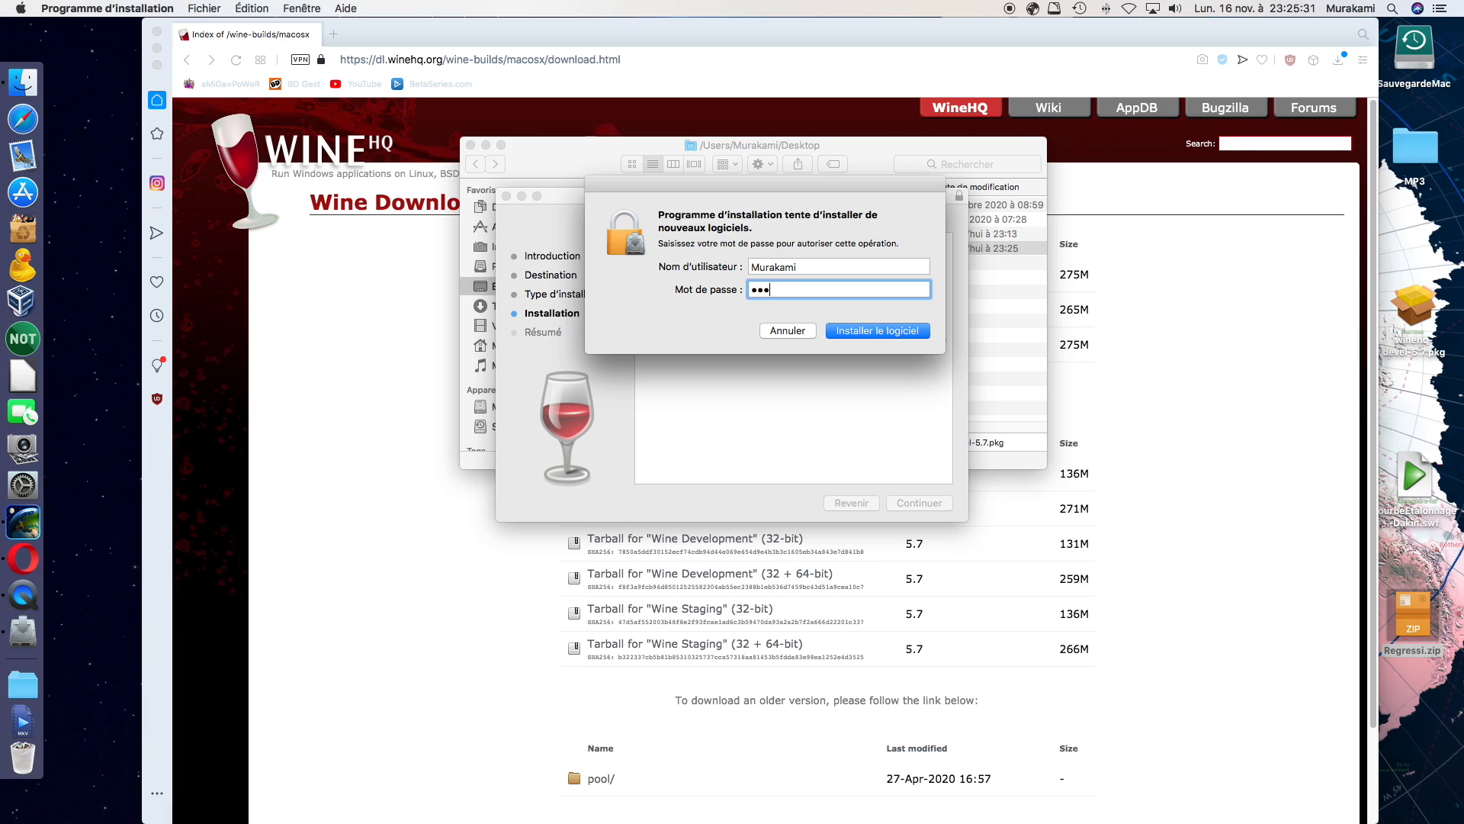
key(Return)
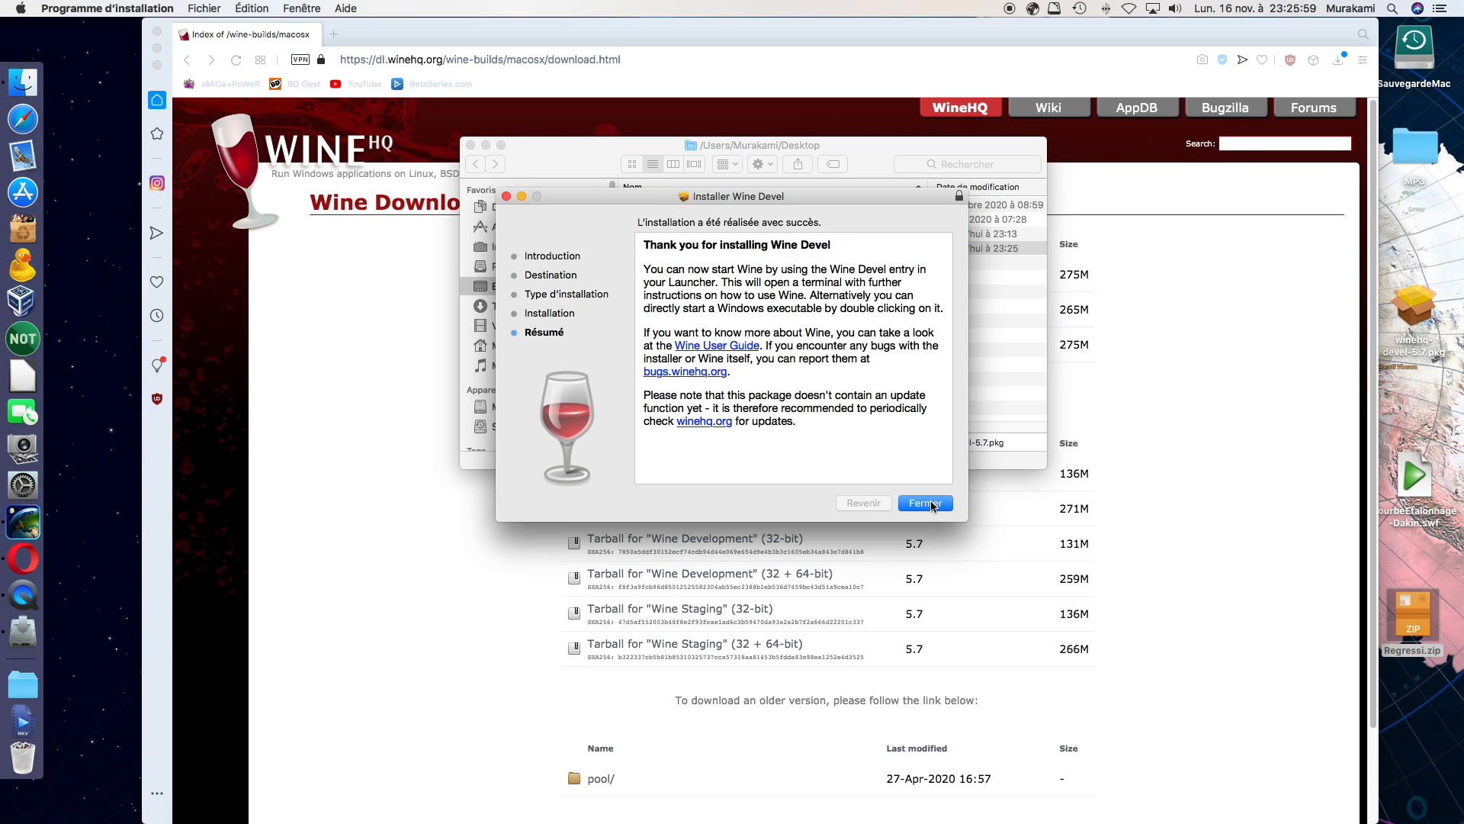
click(925, 502)
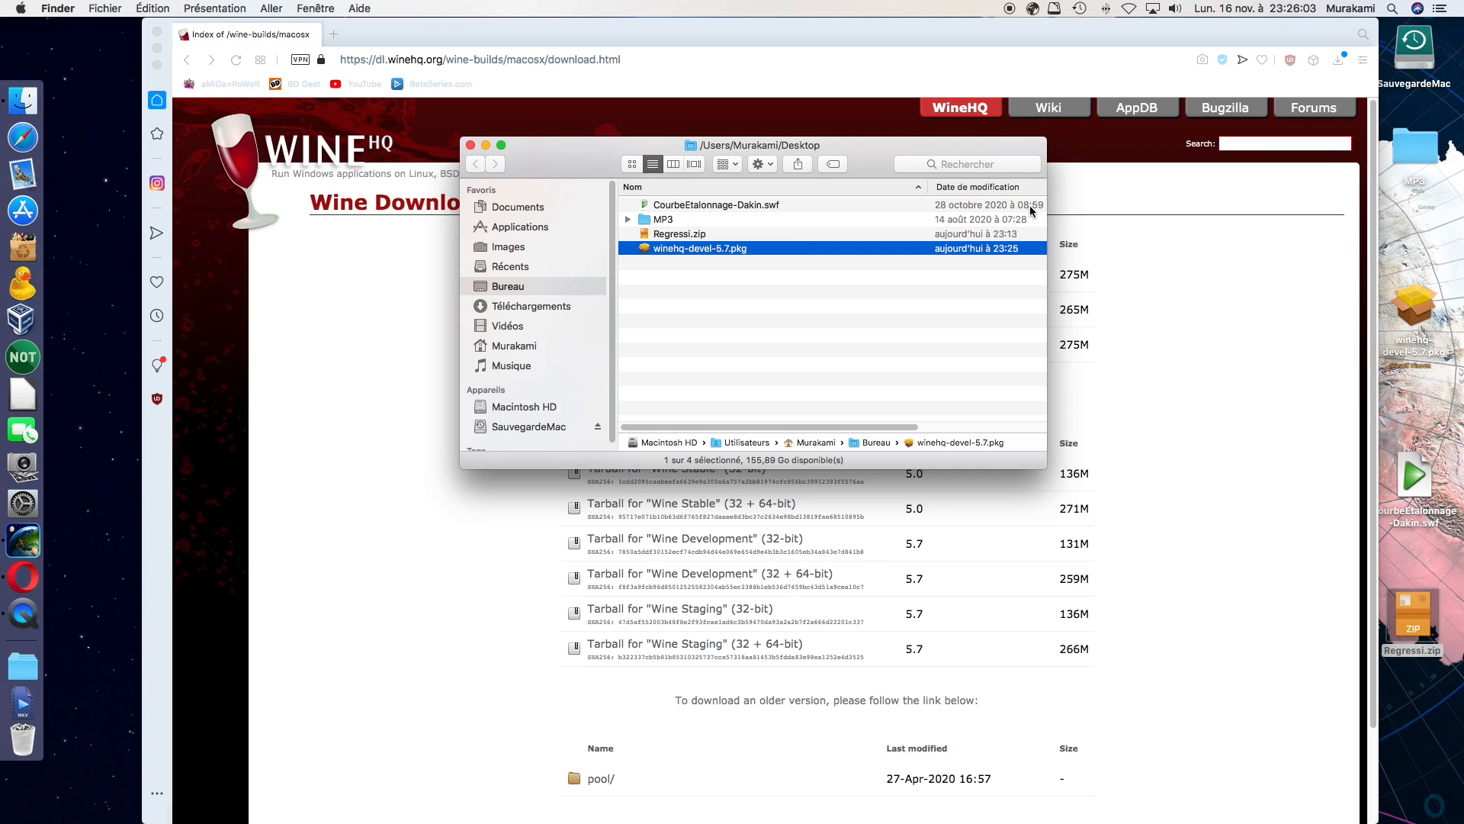
Step: Move winehq-devel-5.7.pkg to the trash and empty the trash
right_click(723, 249)
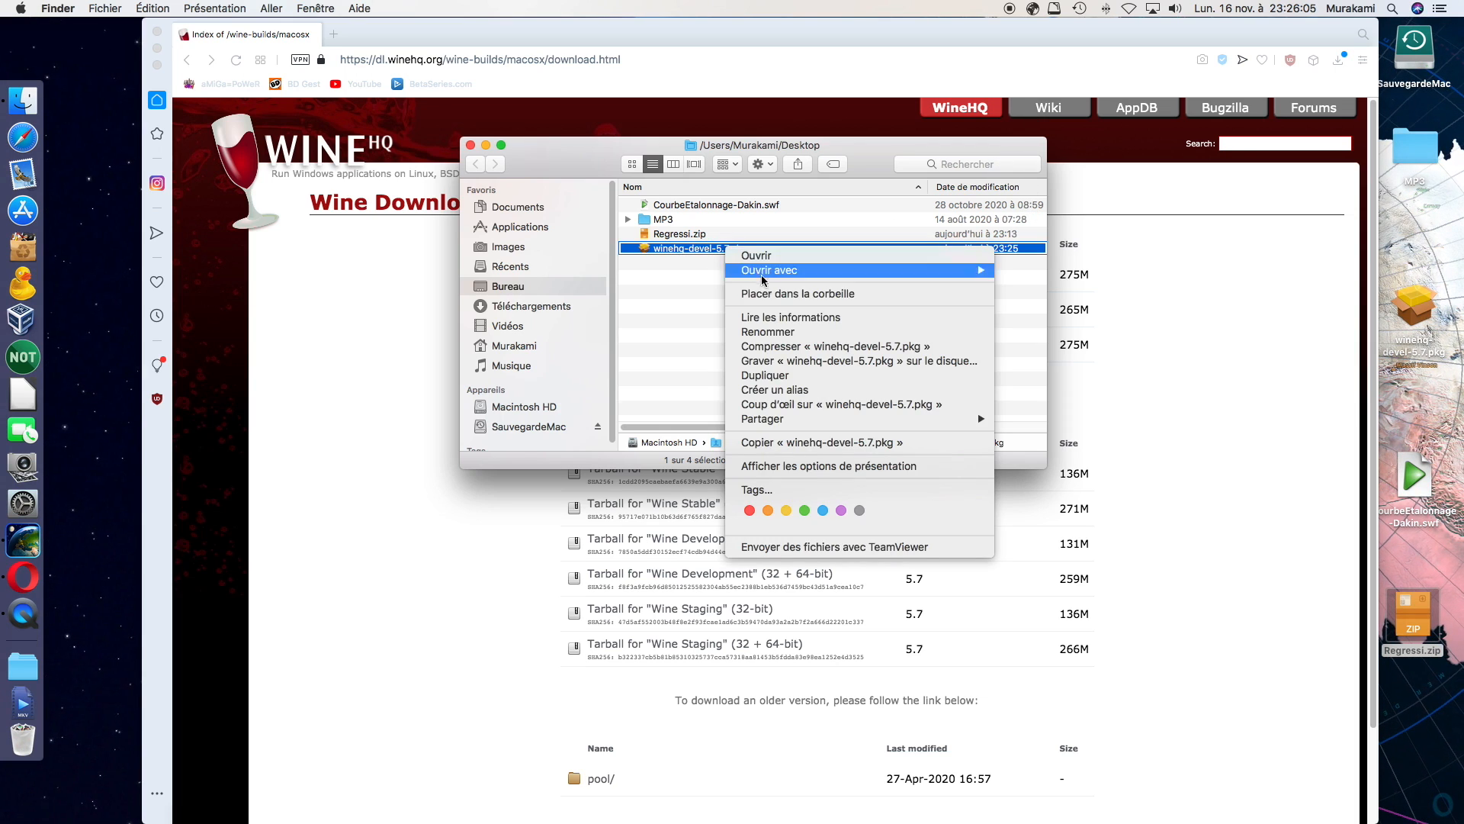
click(774, 295)
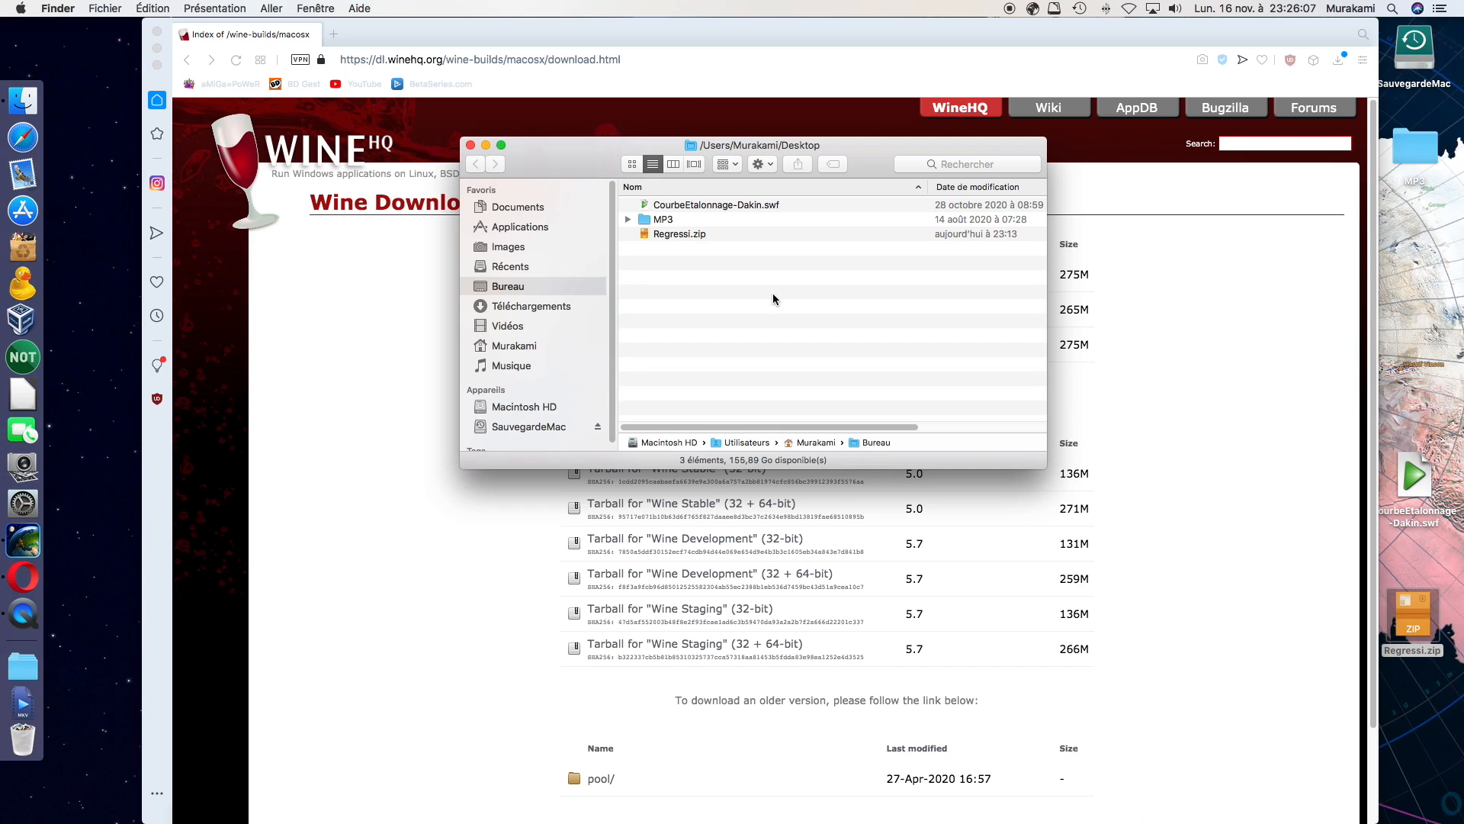
right_click(30, 741)
click(112, 749)
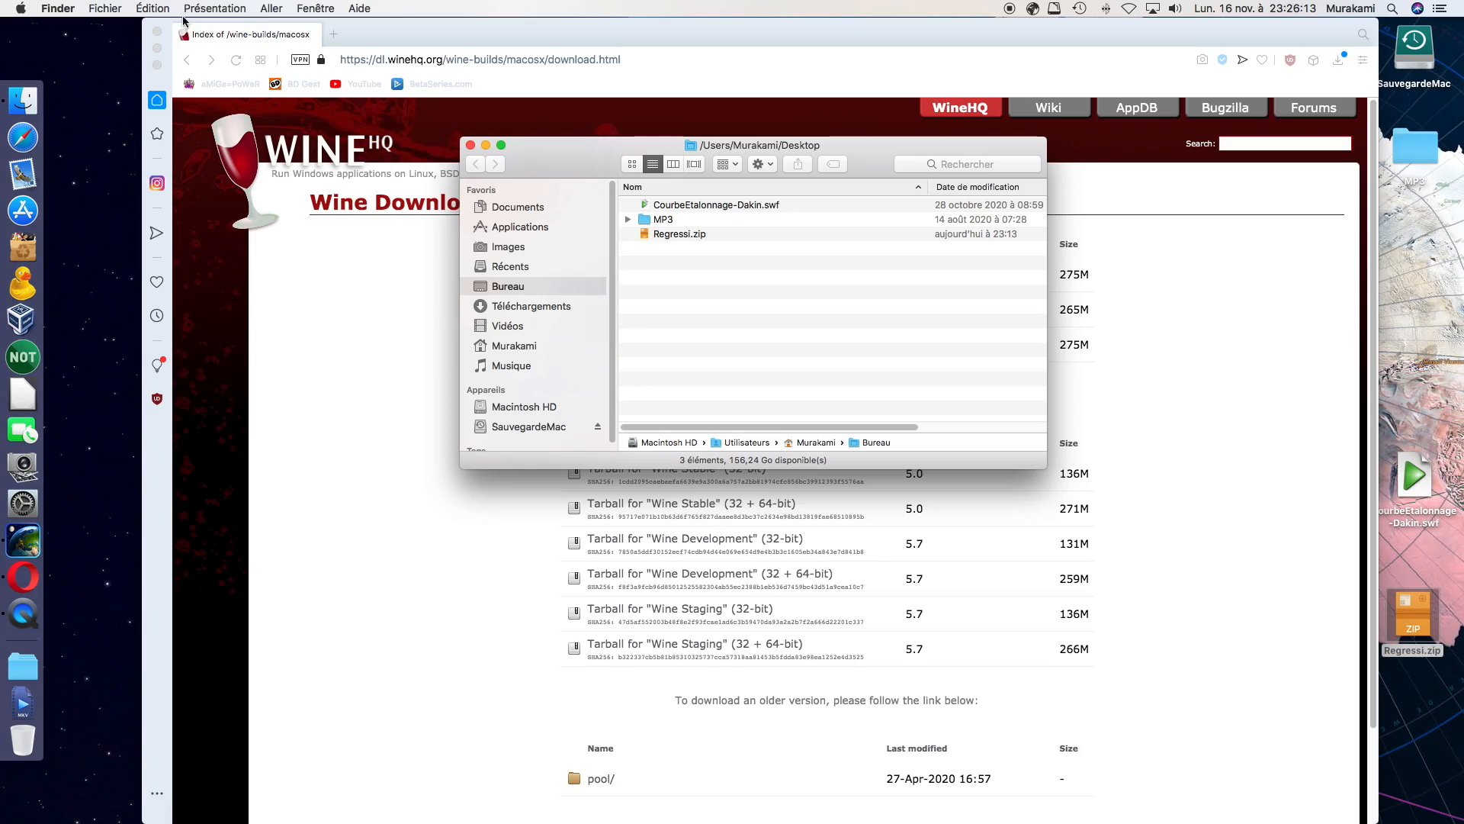
Step: With the browser window closed, extract Regressi.zip on the desktop and move the archive to the trash
click(157, 32)
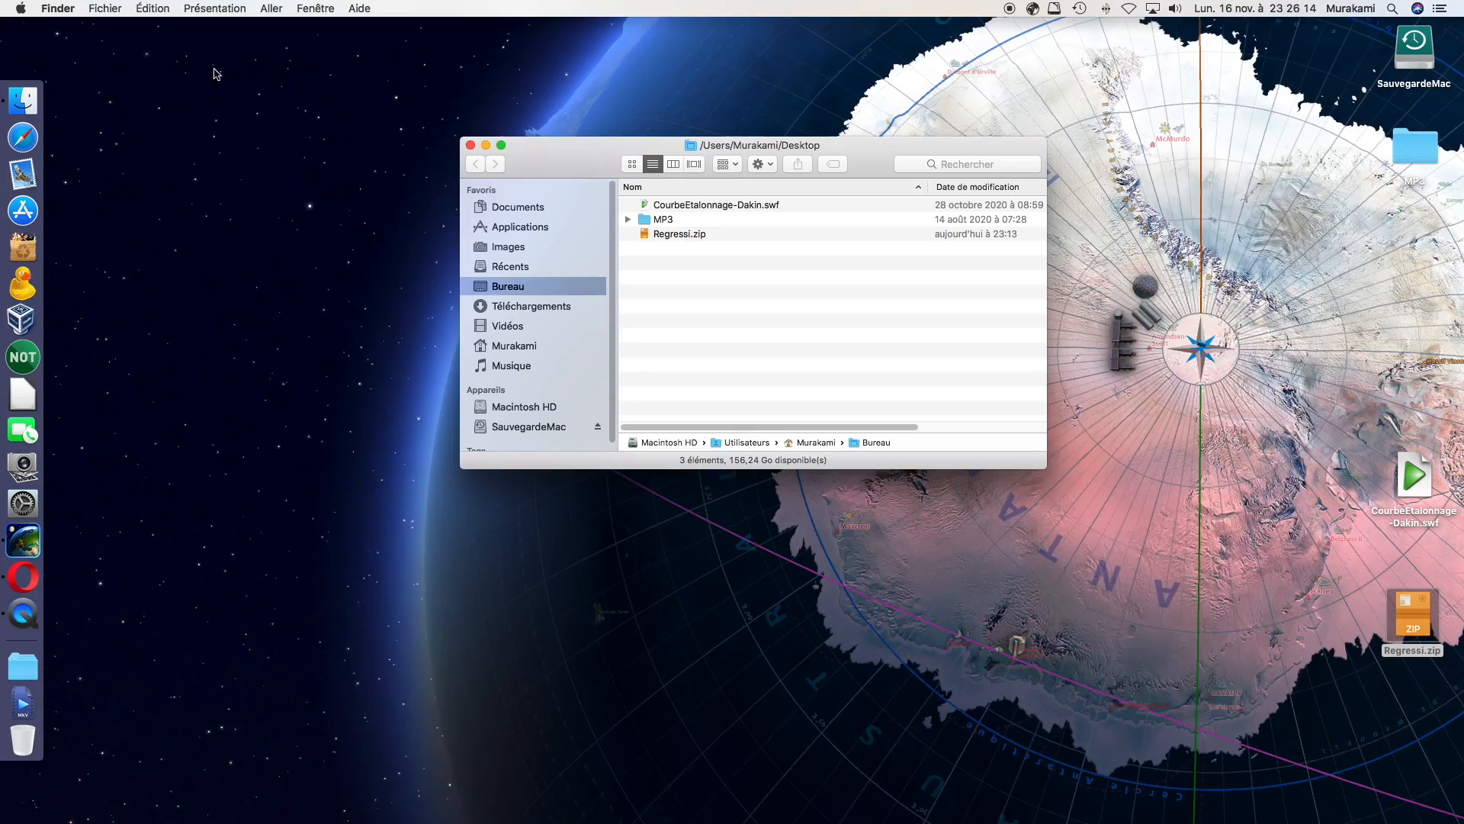
double_click(673, 235)
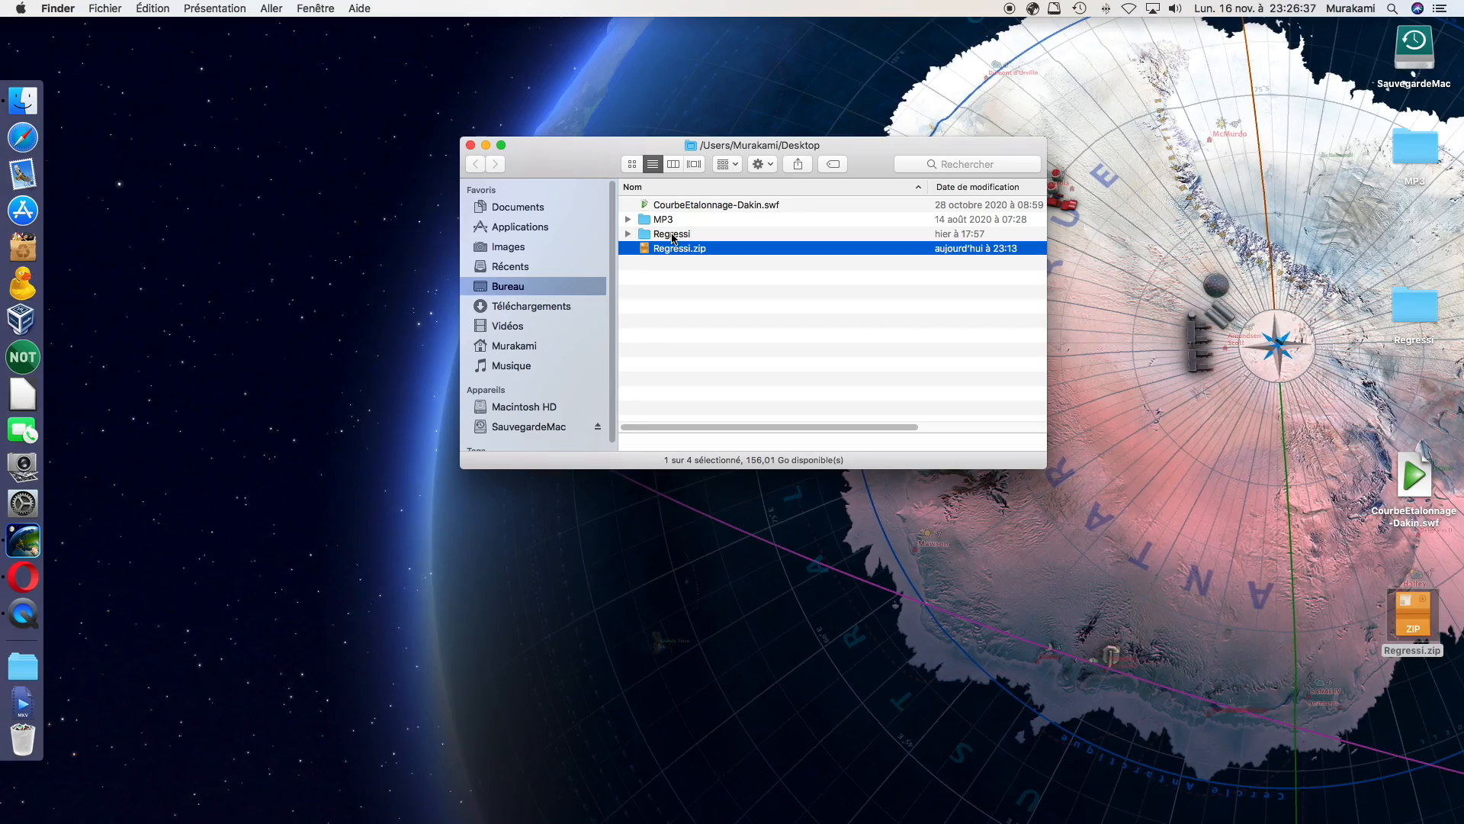
key(super+BackSpace)
Step: Open the extracted Regressi folder and look through its files for the Windows executables
double_click(672, 234)
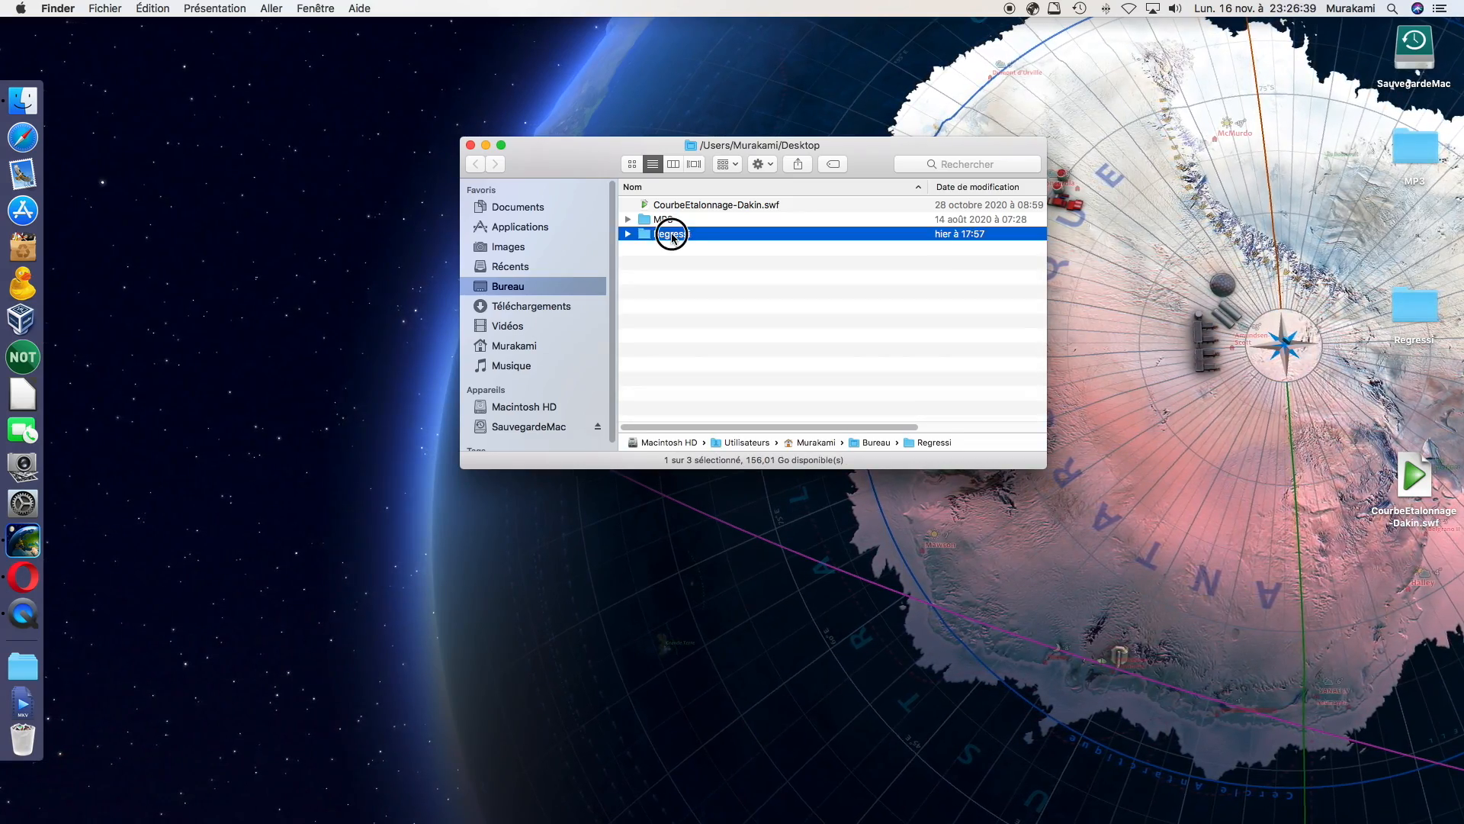
scroll(726, 296, down, 5)
scroll(726, 296, down, 3)
scroll(726, 296, up, 10)
scroll(726, 296, down, 7)
scroll(725, 296, down, 3)
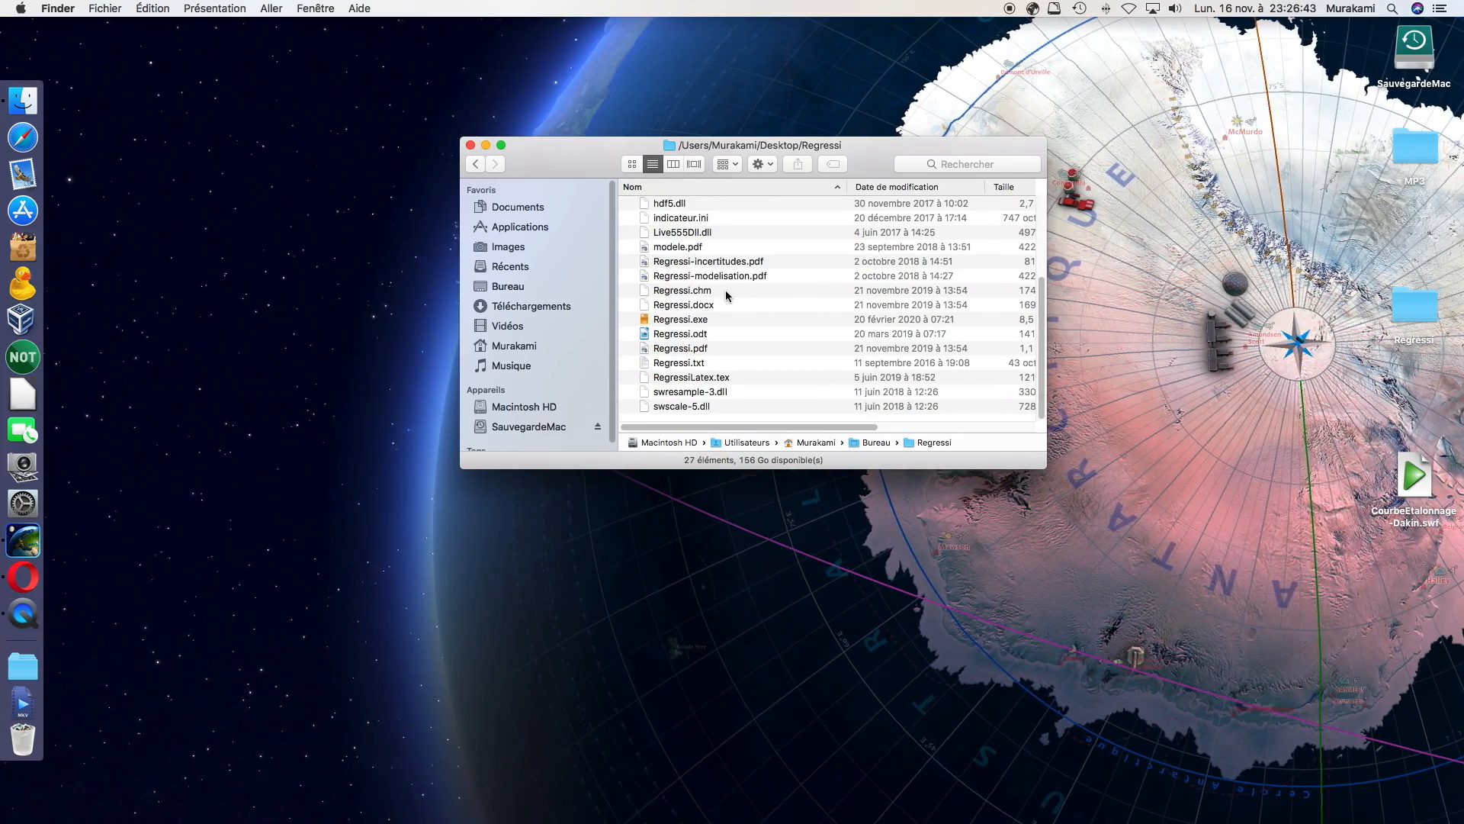
scroll(726, 295, up, 8)
scroll(726, 296, down, 4)
scroll(725, 296, down, 1)
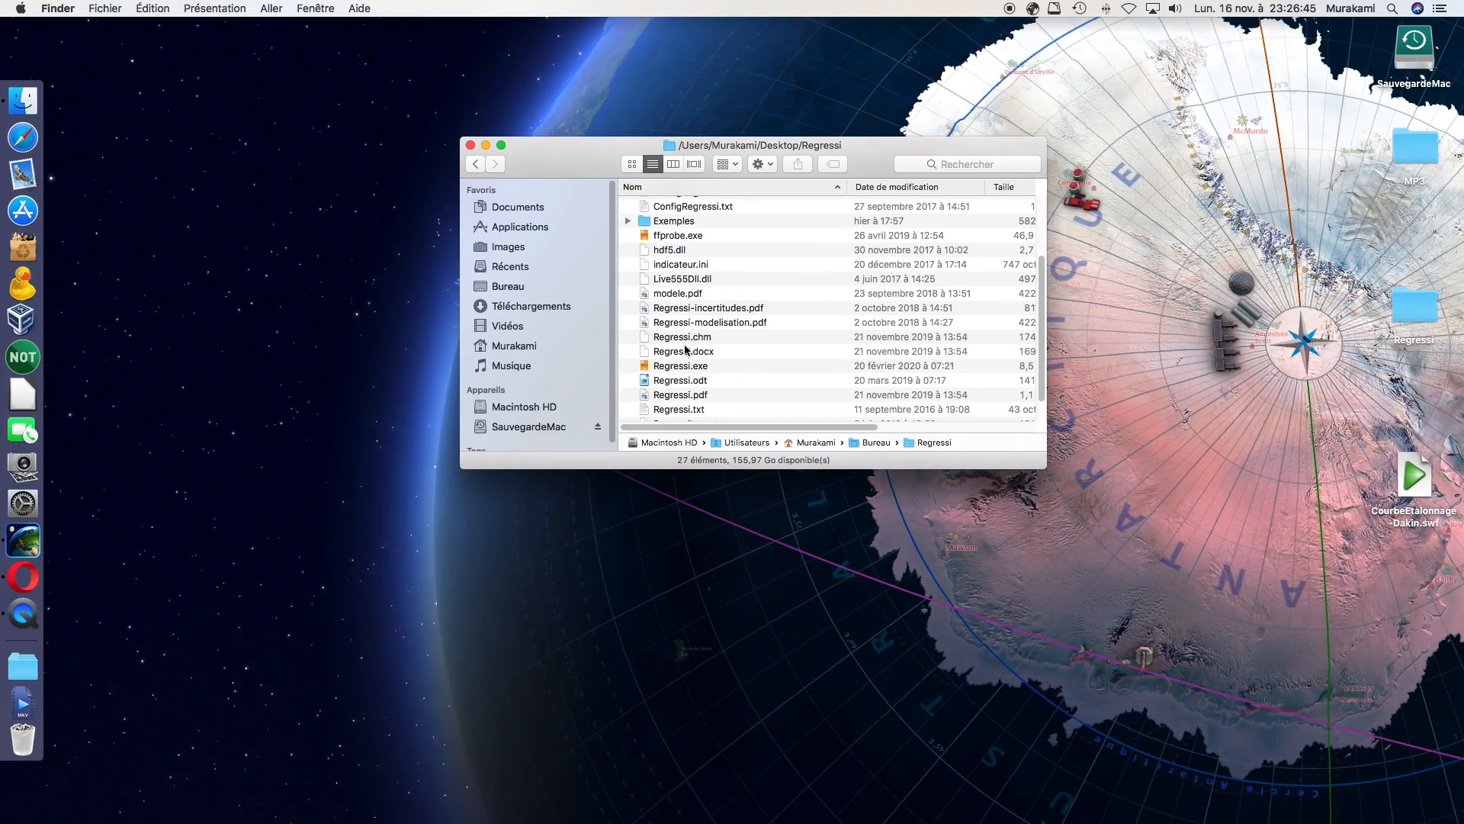
scroll(717, 358, up, 3)
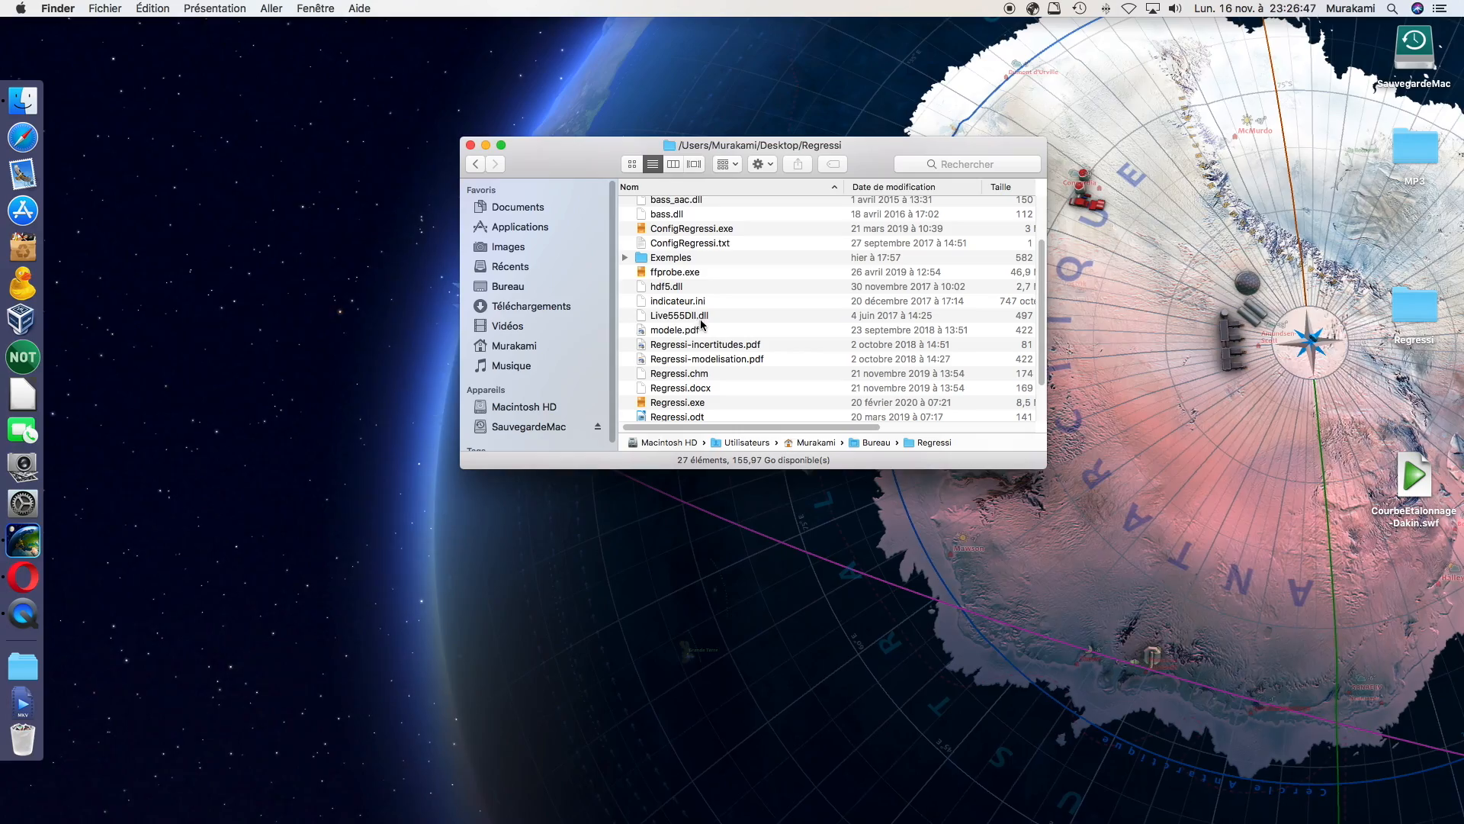
scroll(716, 329, up, 4)
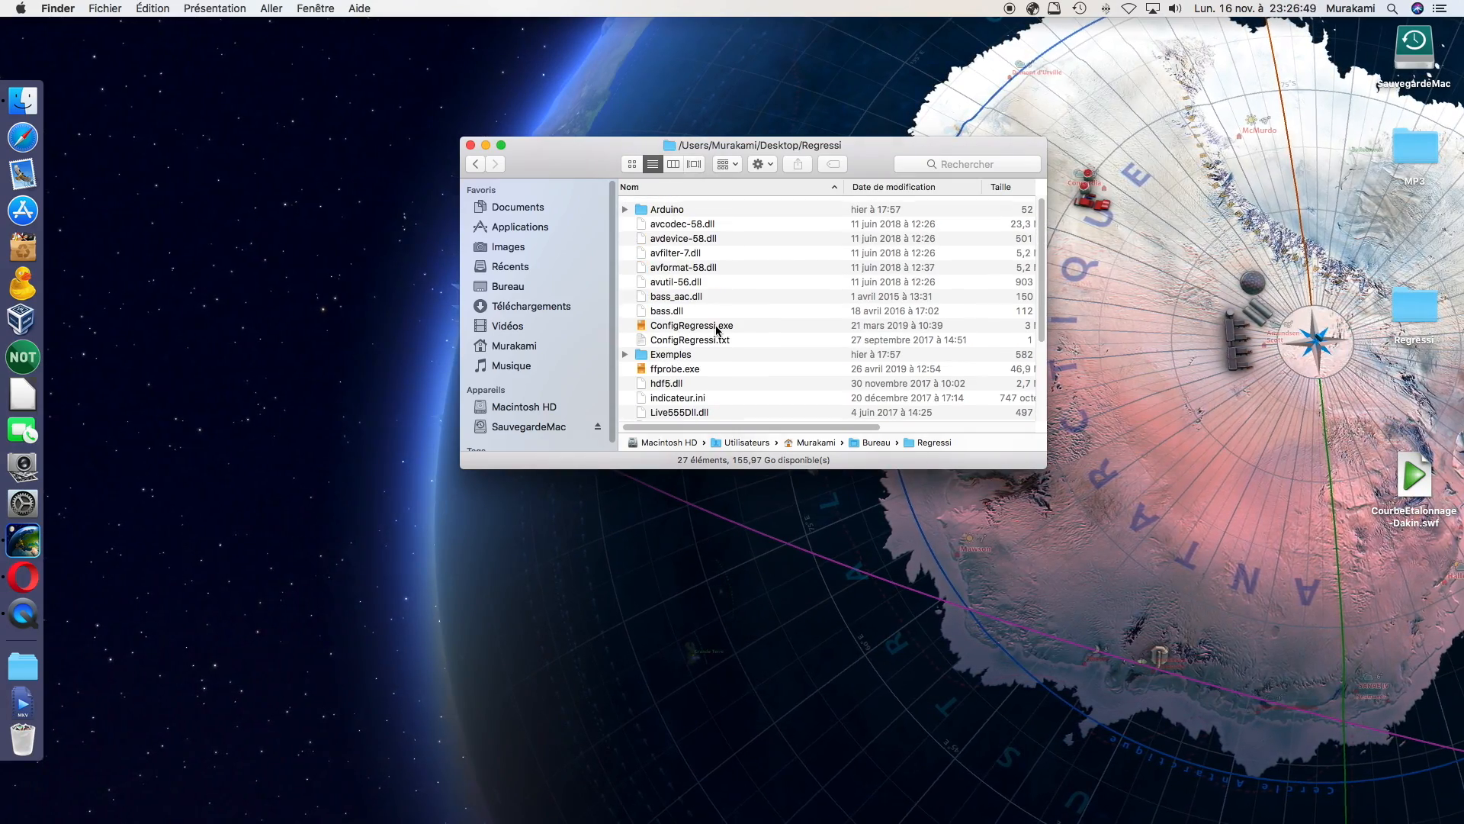
scroll(717, 329, down, 6)
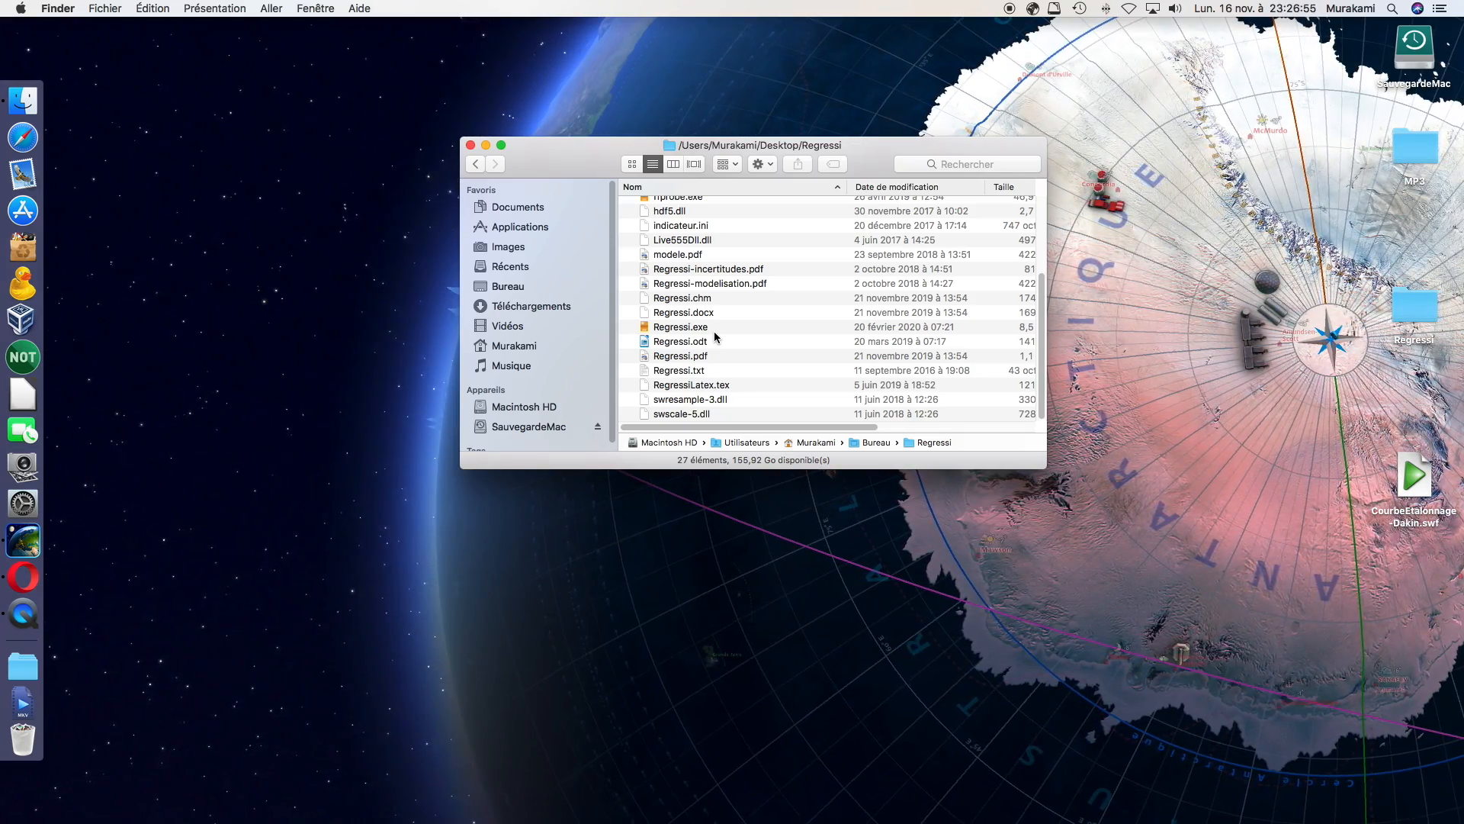
Step: Open Regressi.exe from the Regressi folder with Wine Devel.app (5.7)
click(676, 333)
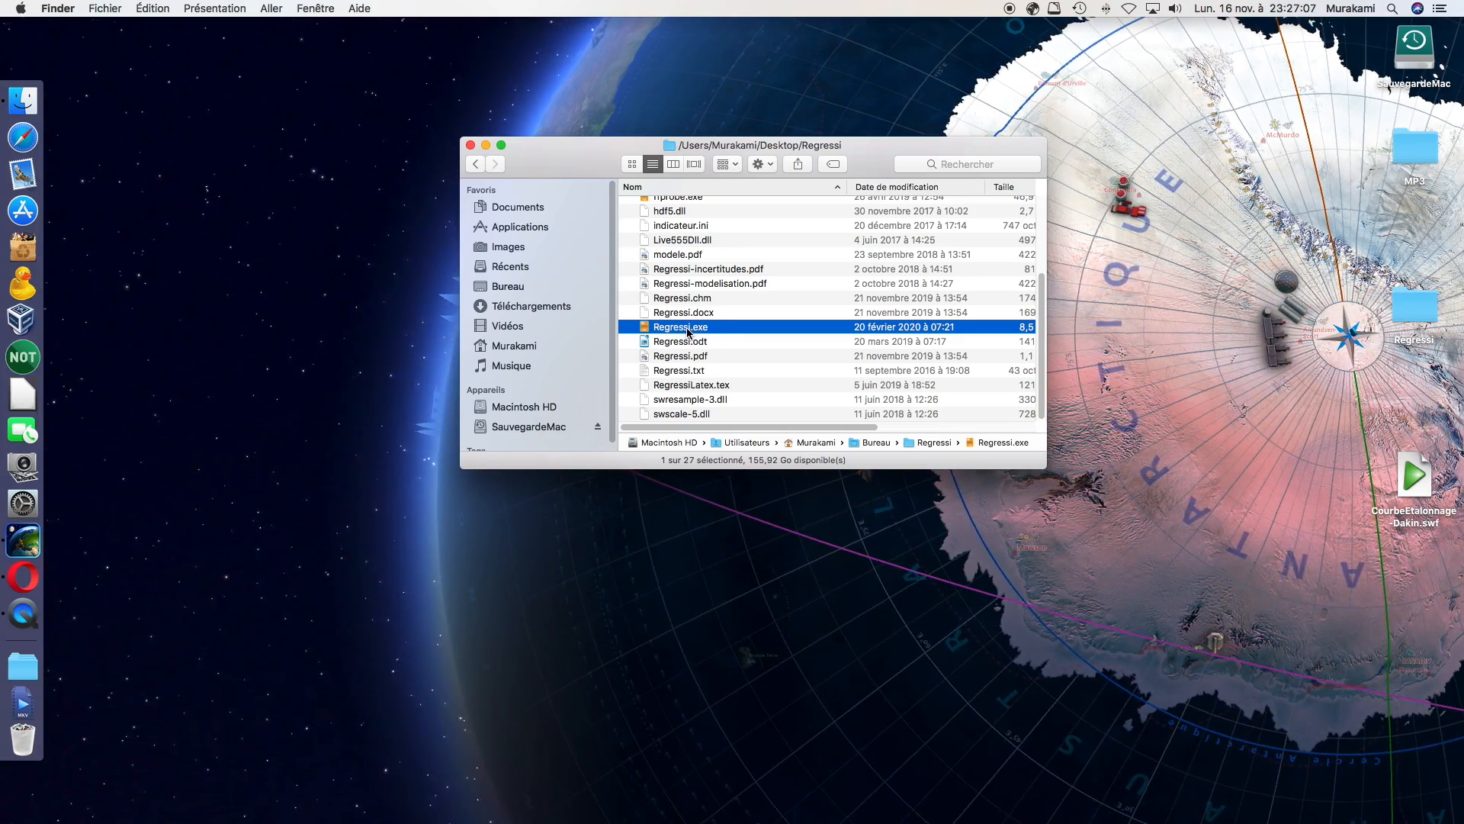
right_click(688, 332)
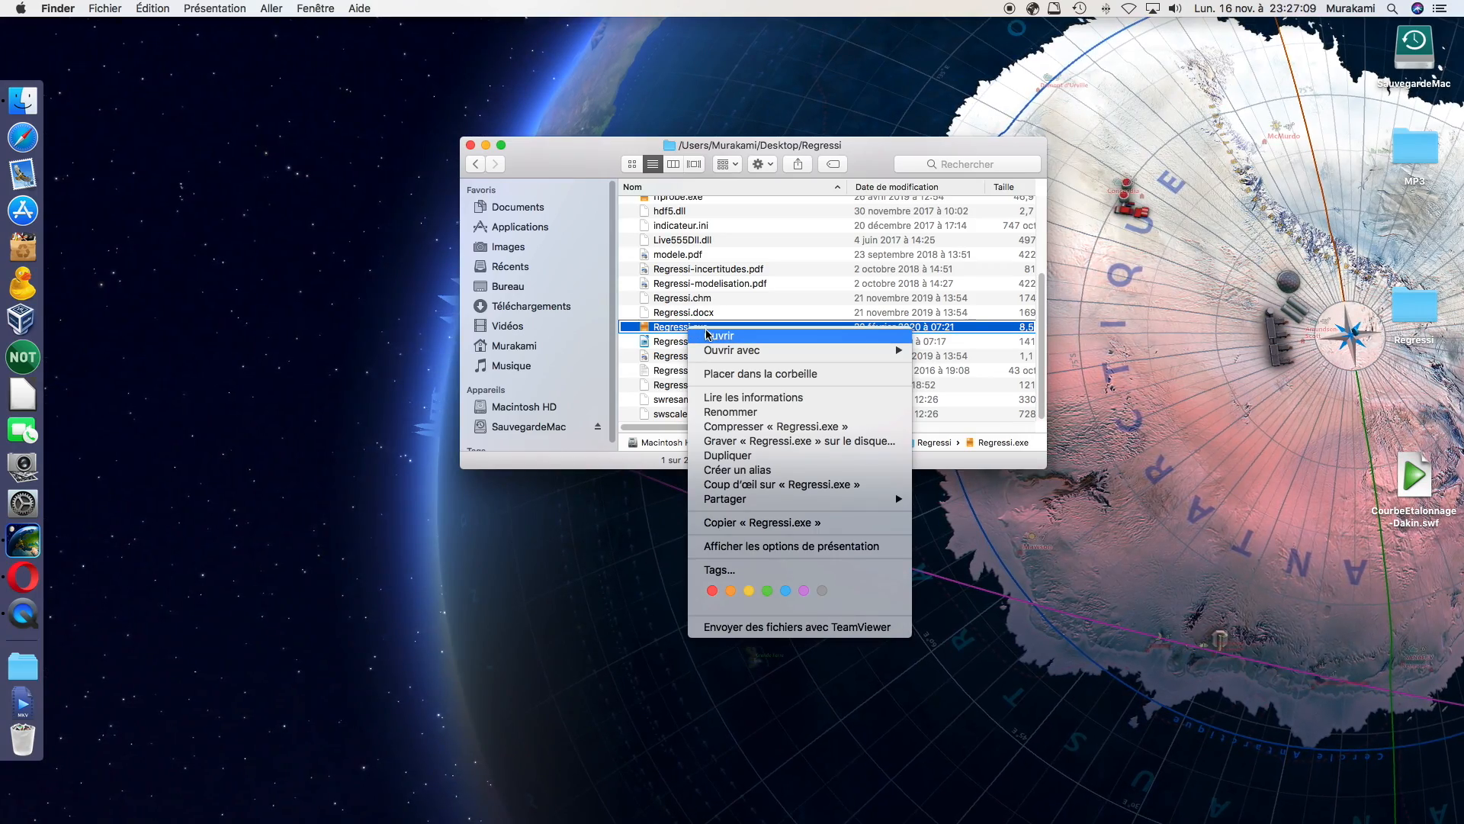
mouse_move(732, 353)
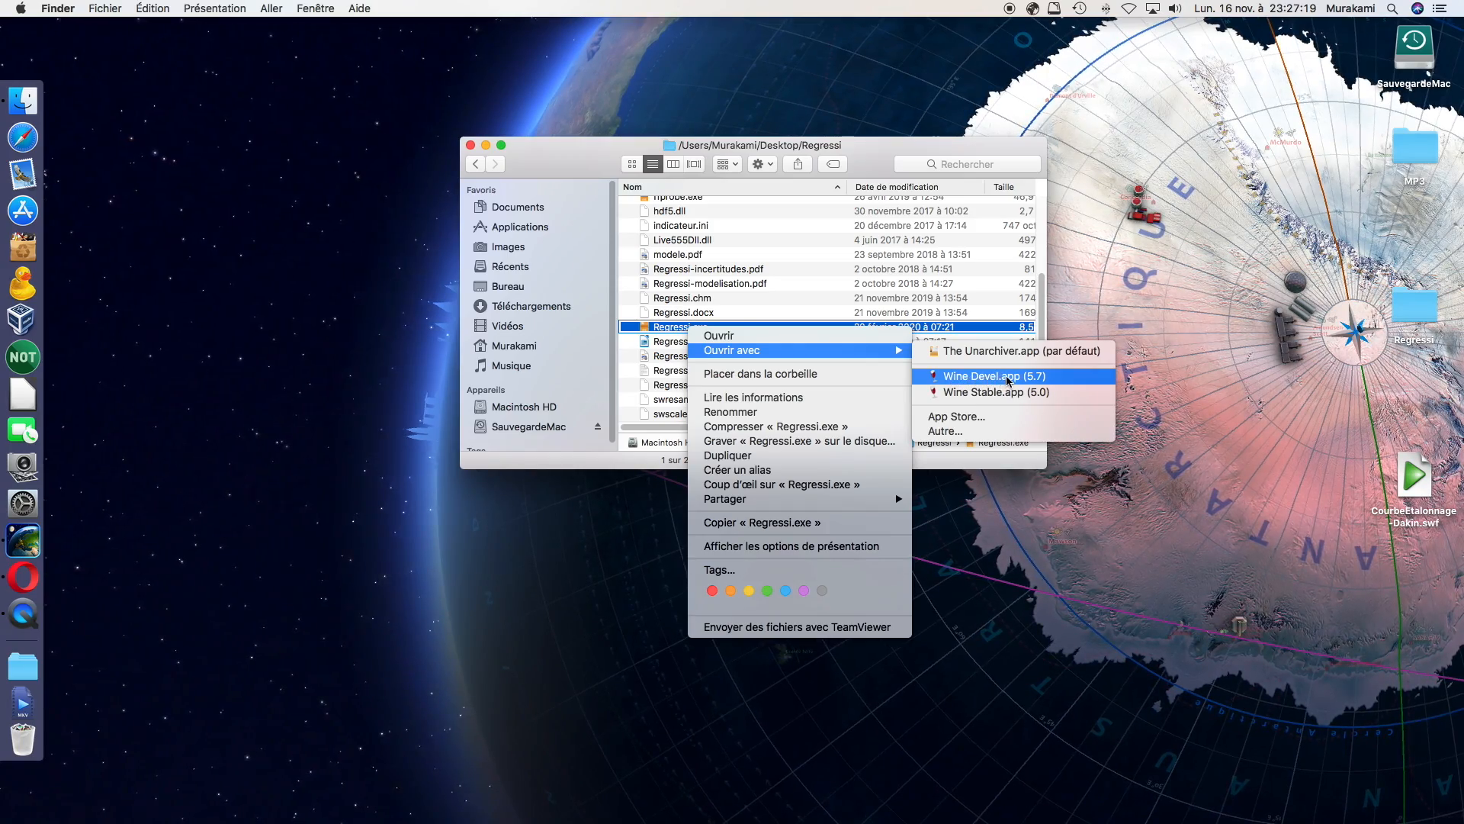
click(970, 379)
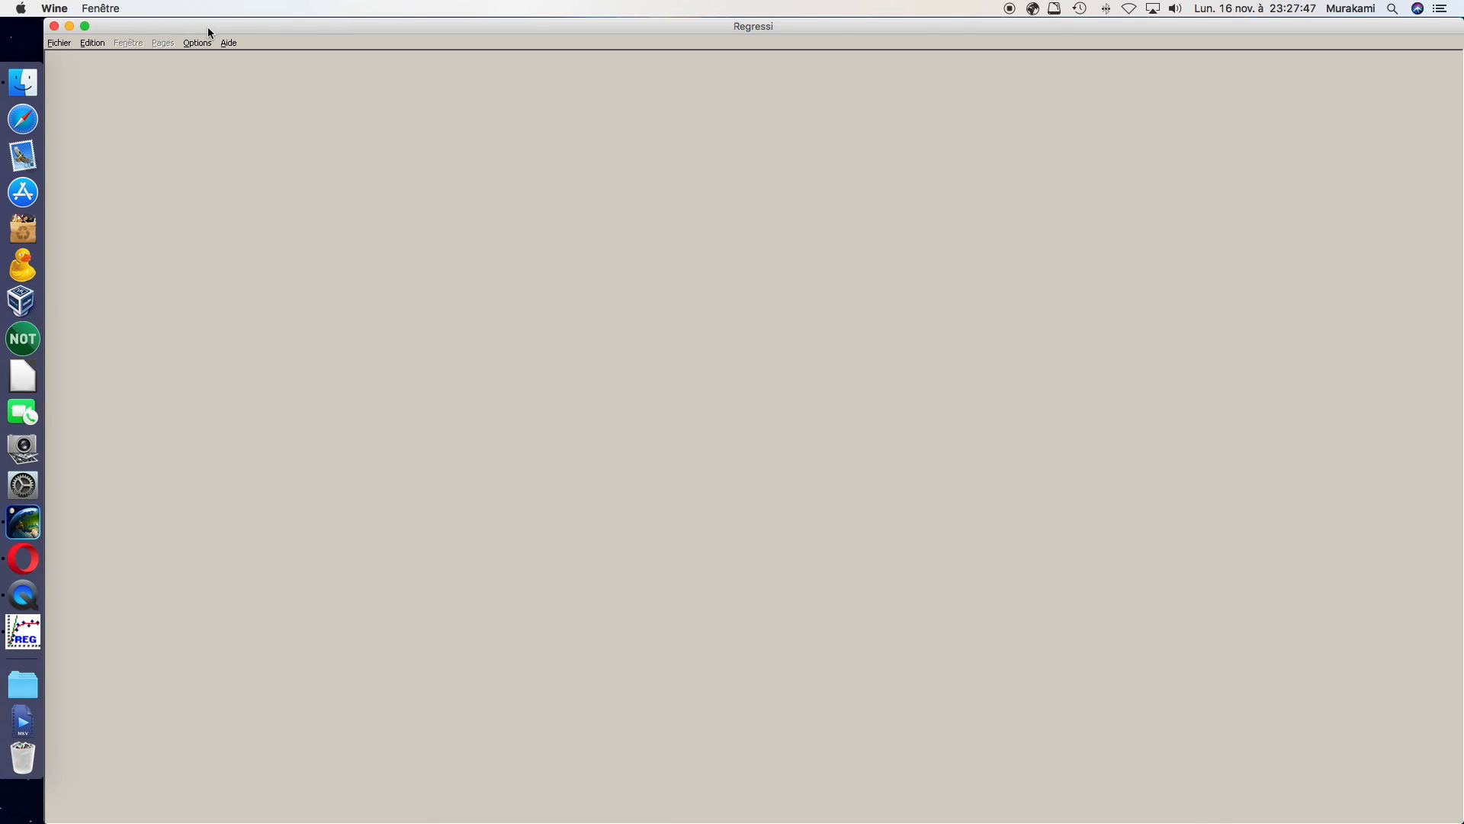
Step: Create a new keyboard data entry in Regressi with the experimental variables C in mol/L and A
click(60, 45)
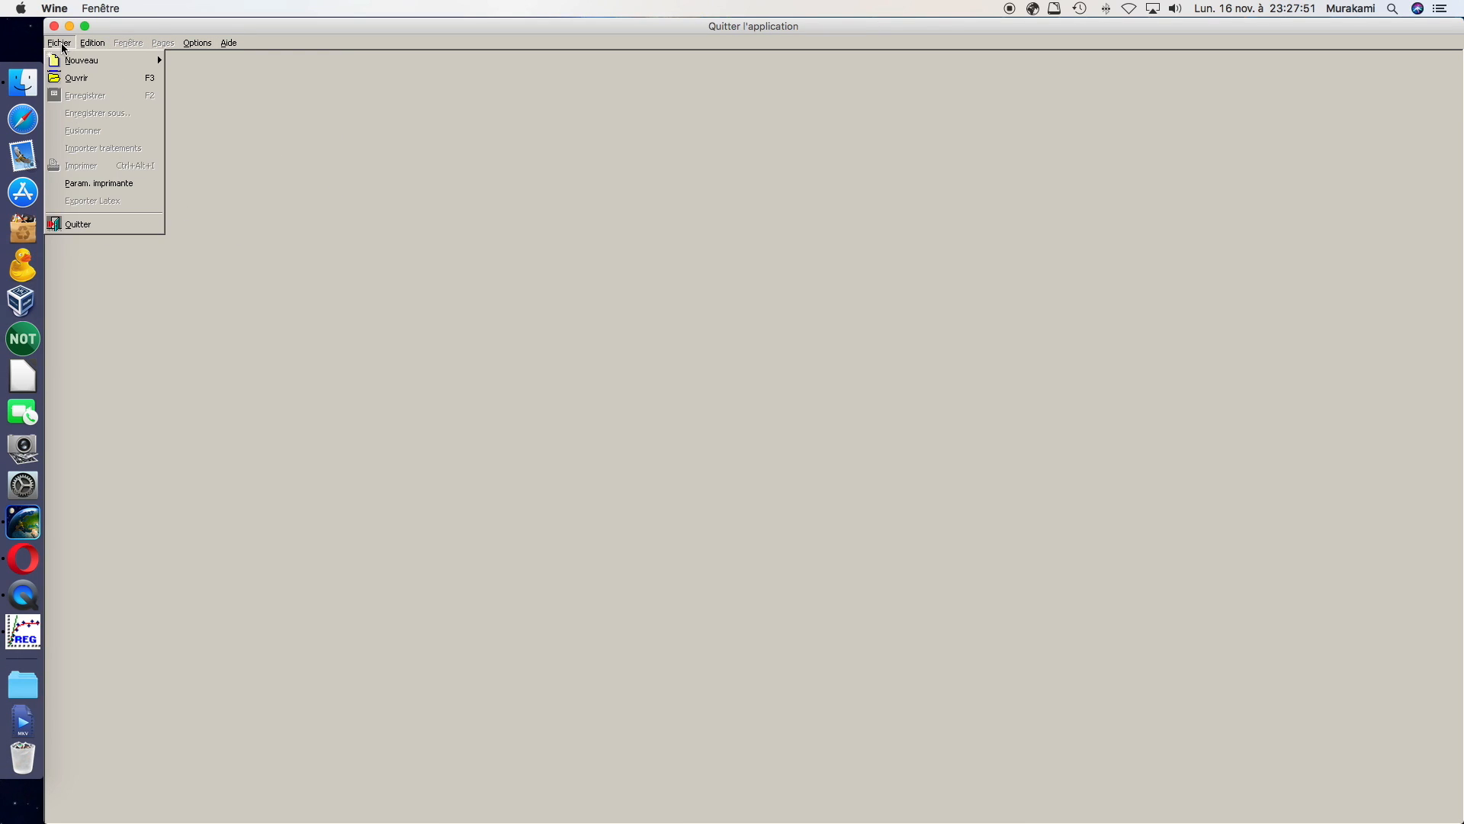
mouse_move(69, 64)
click(228, 61)
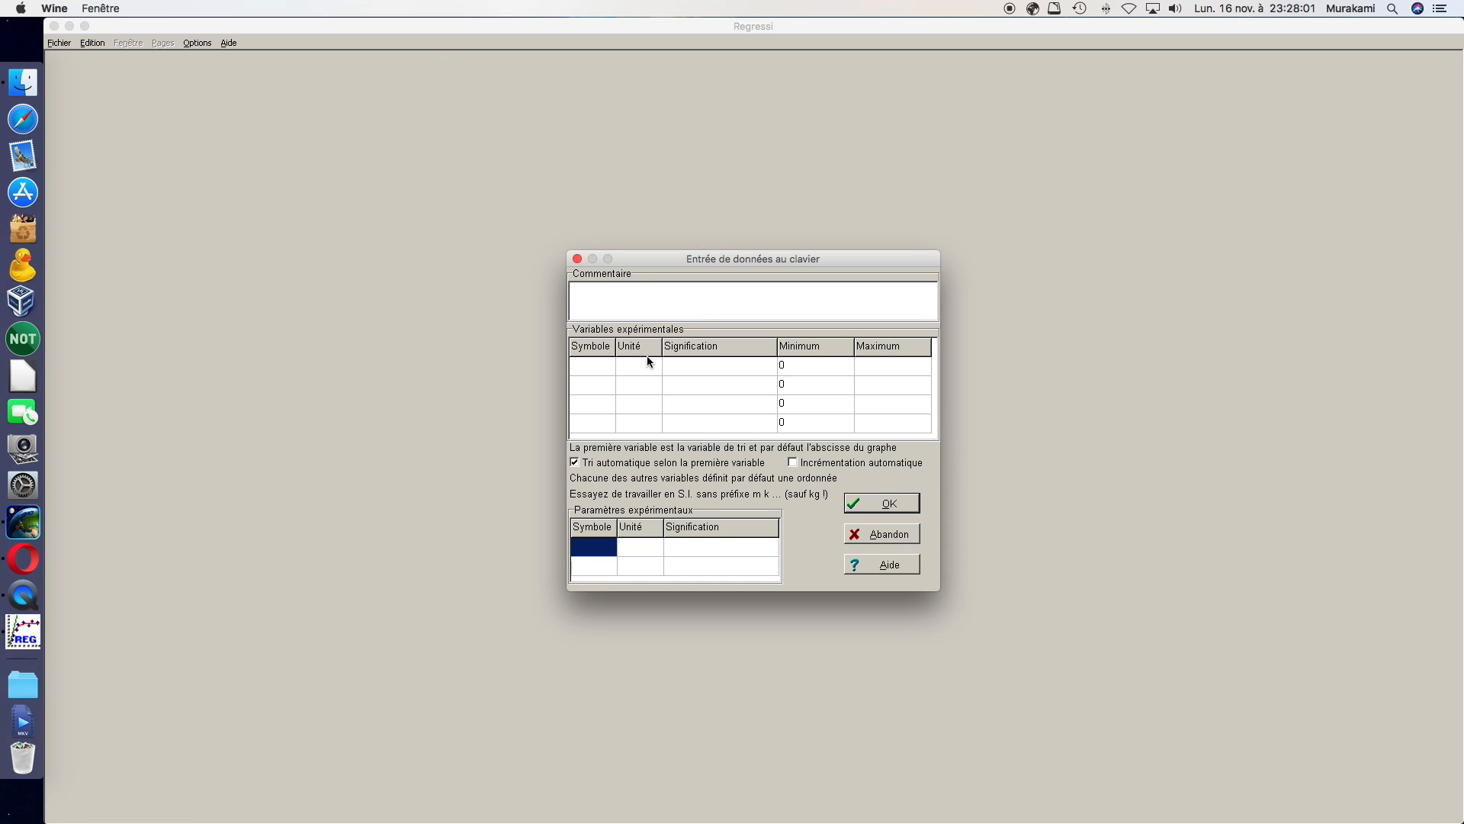
text(C)
click(634, 363)
click(882, 504)
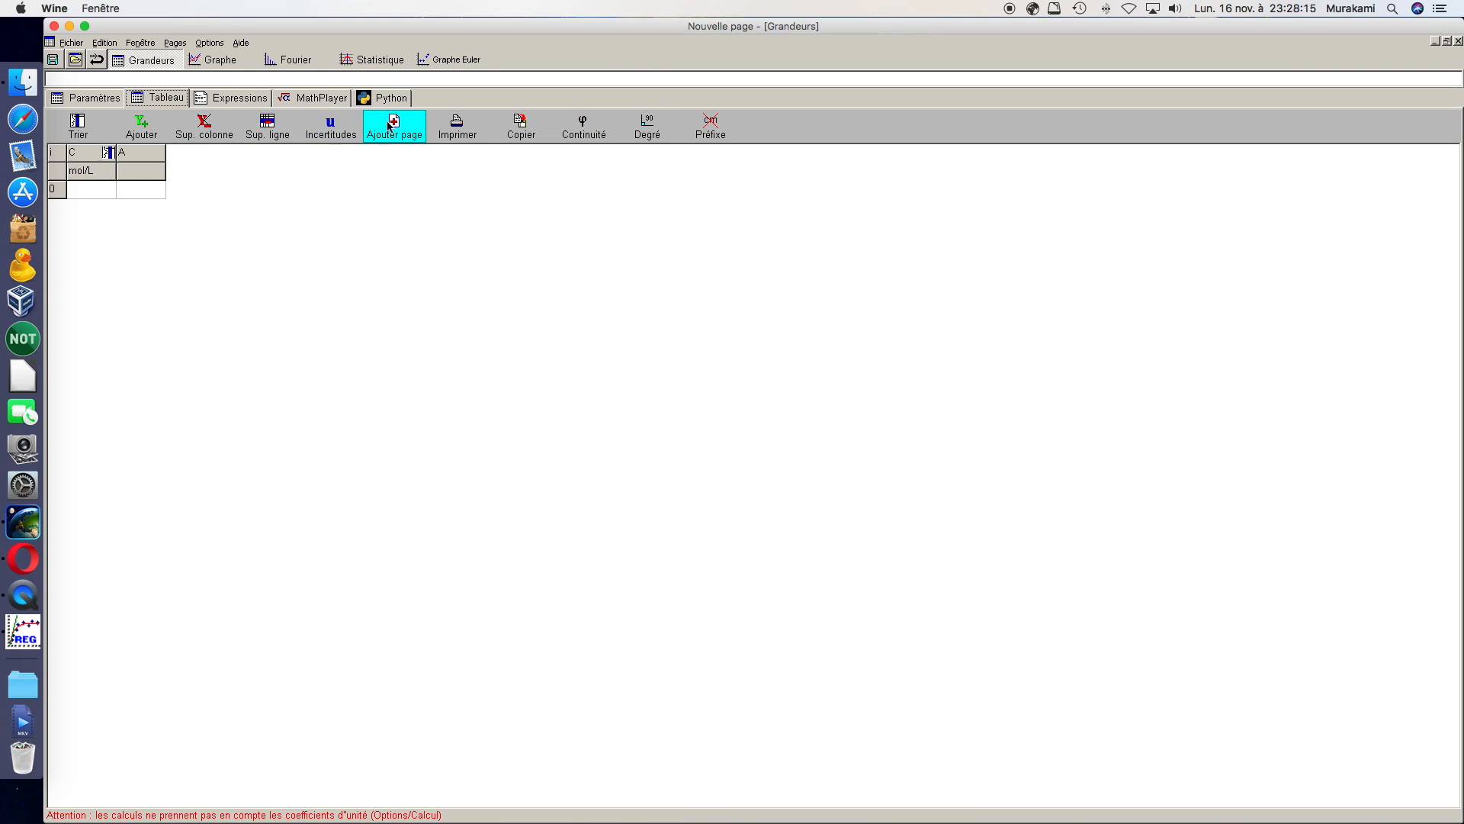
Step: Examine Regressi's options for creating a quantity and its page and file commands, without adding anything
click(142, 124)
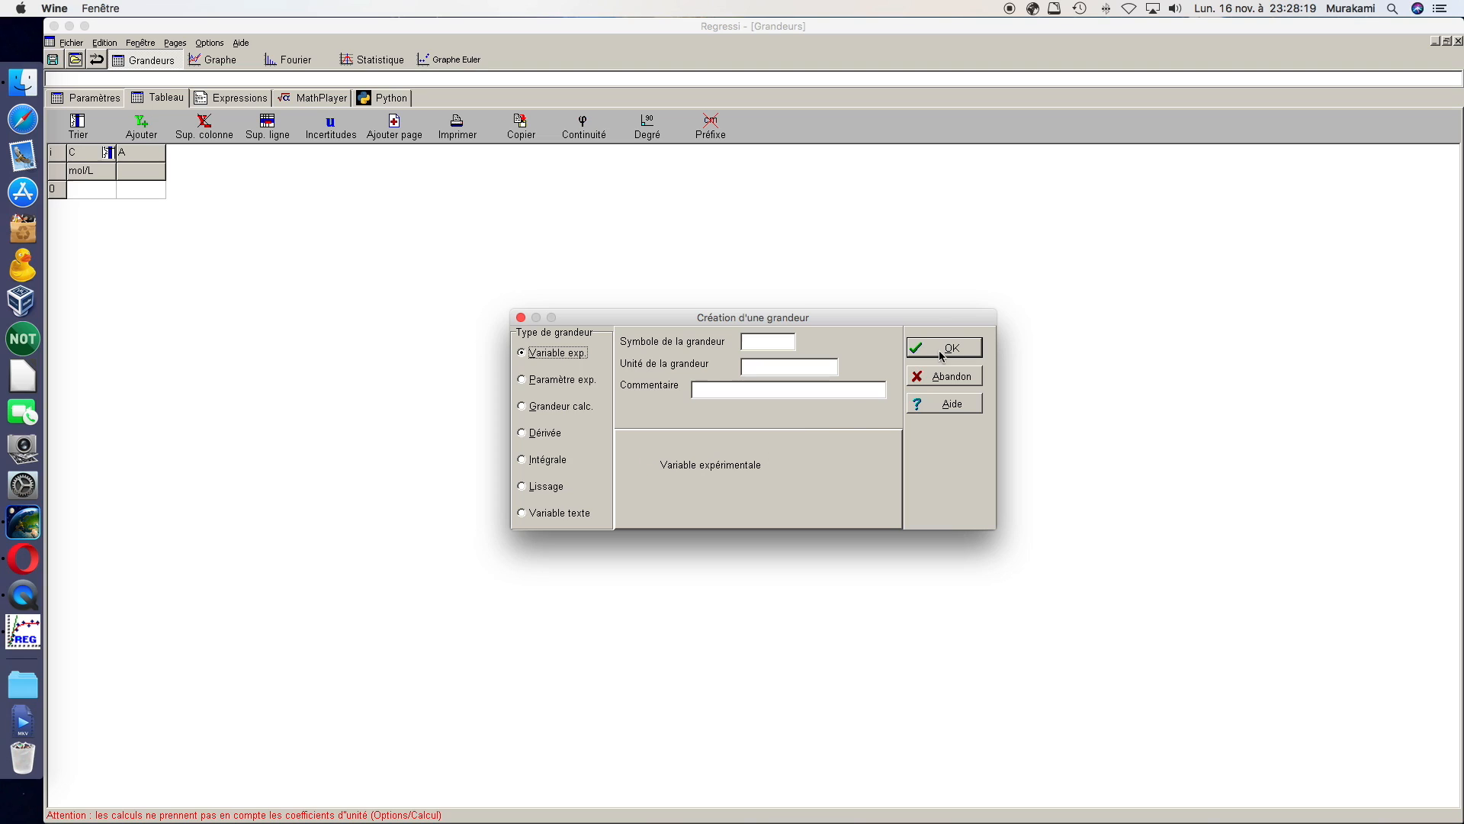
click(938, 376)
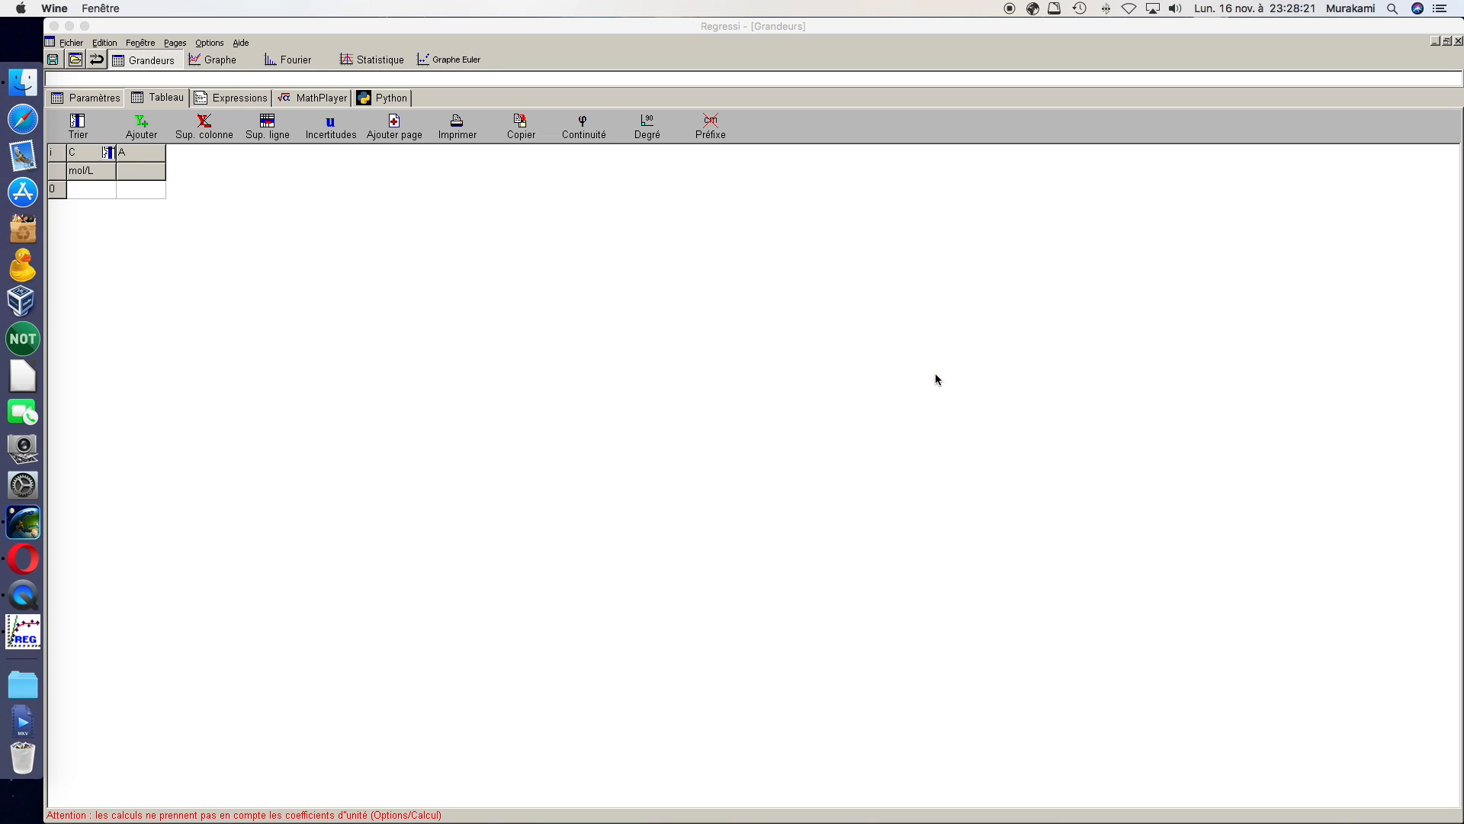
click(175, 42)
click(186, 43)
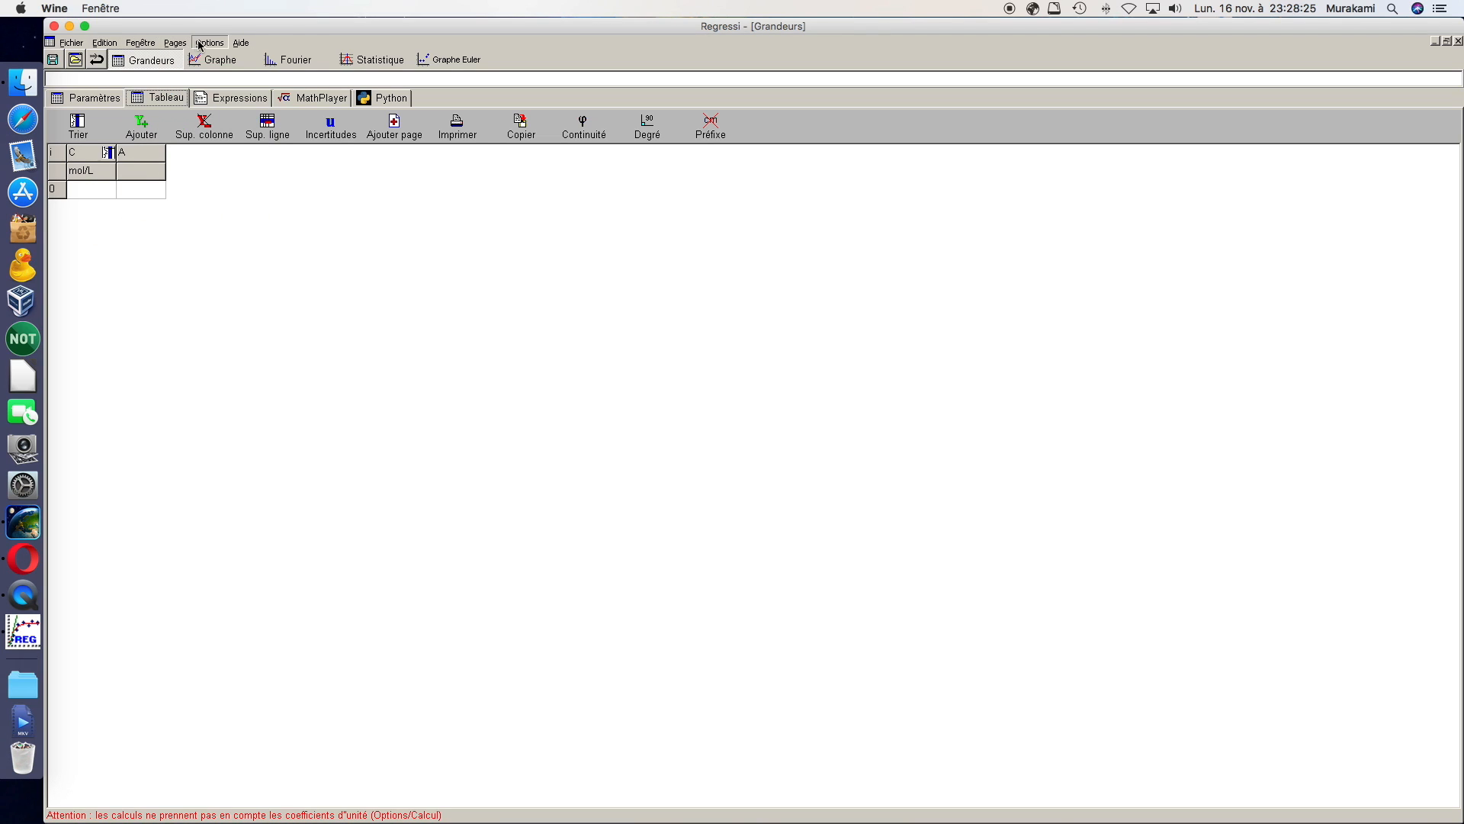
click(156, 44)
mouse_move(174, 44)
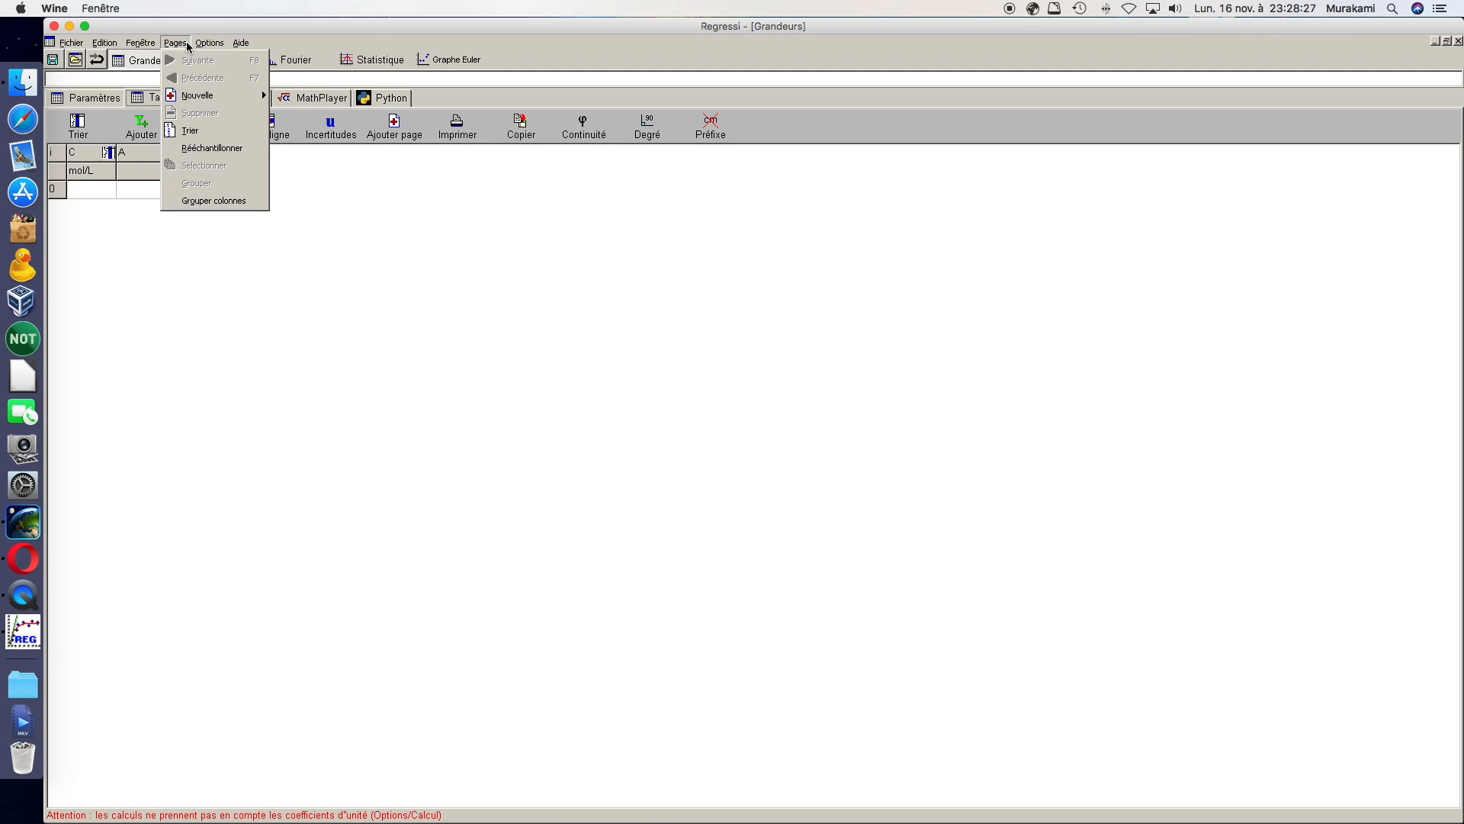
mouse_move(68, 47)
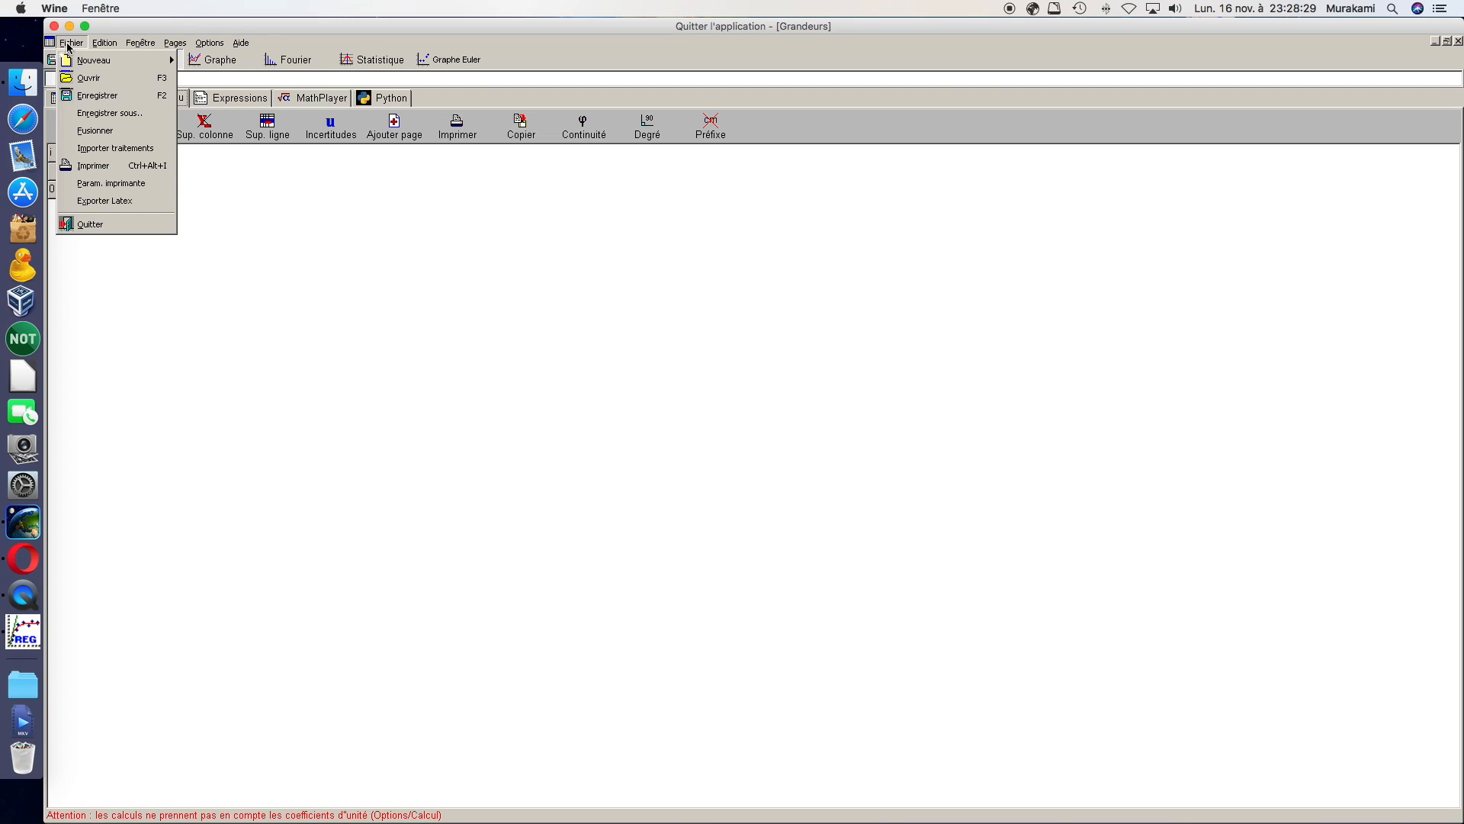
Step: Open Regressi's print settings, dismiss them without printing, and close Regressi
click(122, 167)
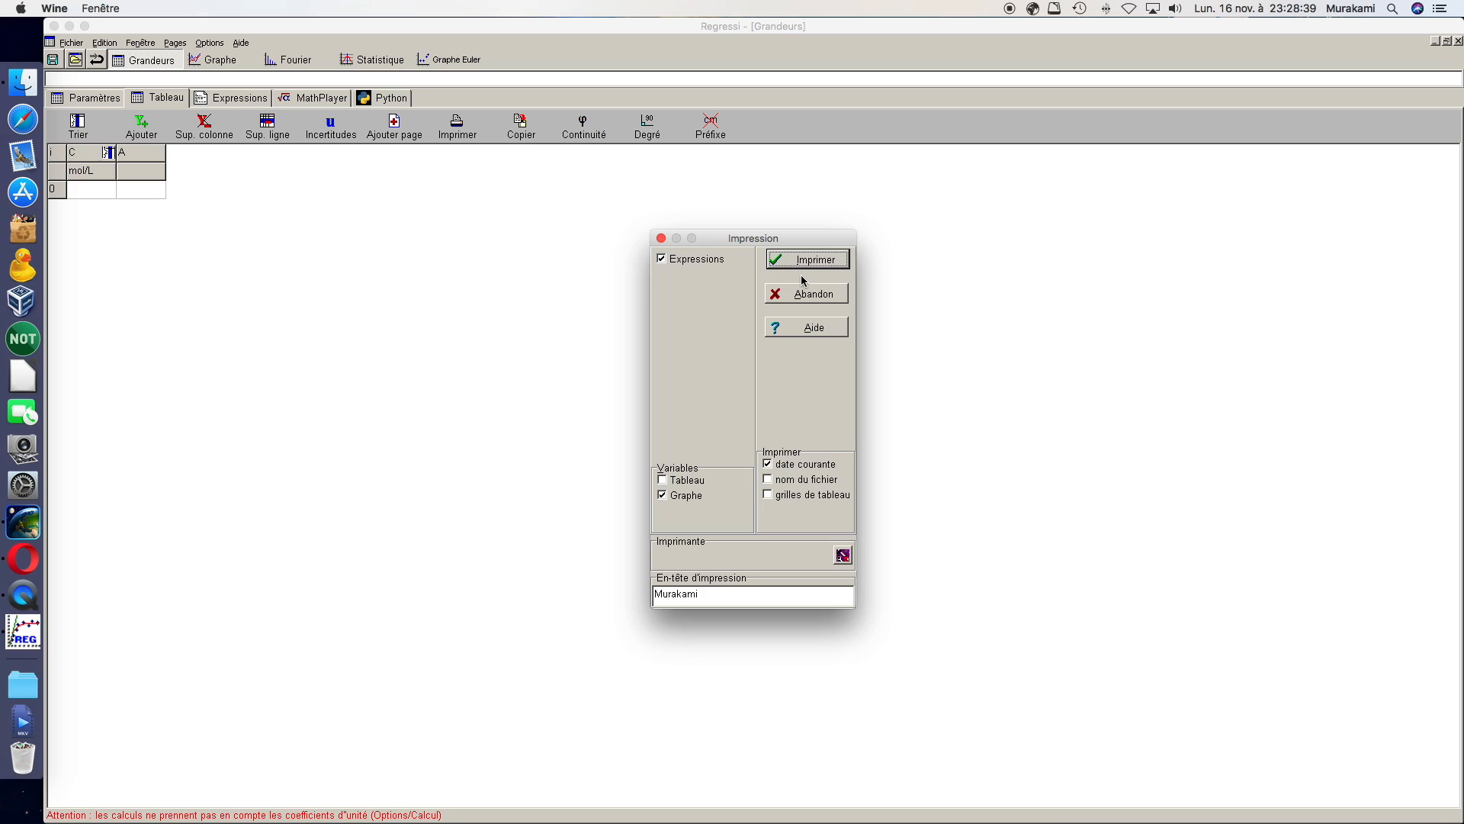
click(661, 239)
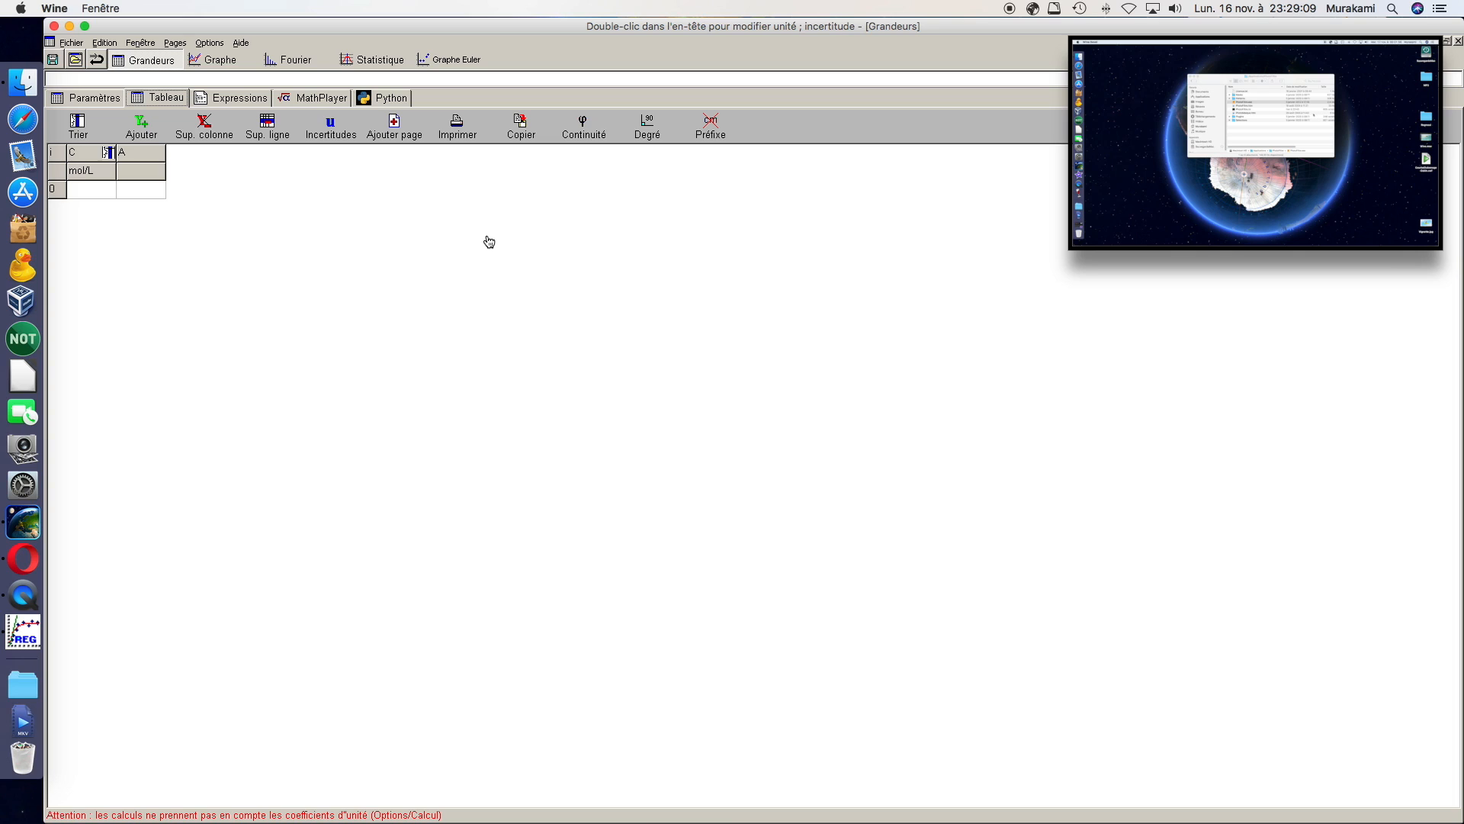
click(53, 26)
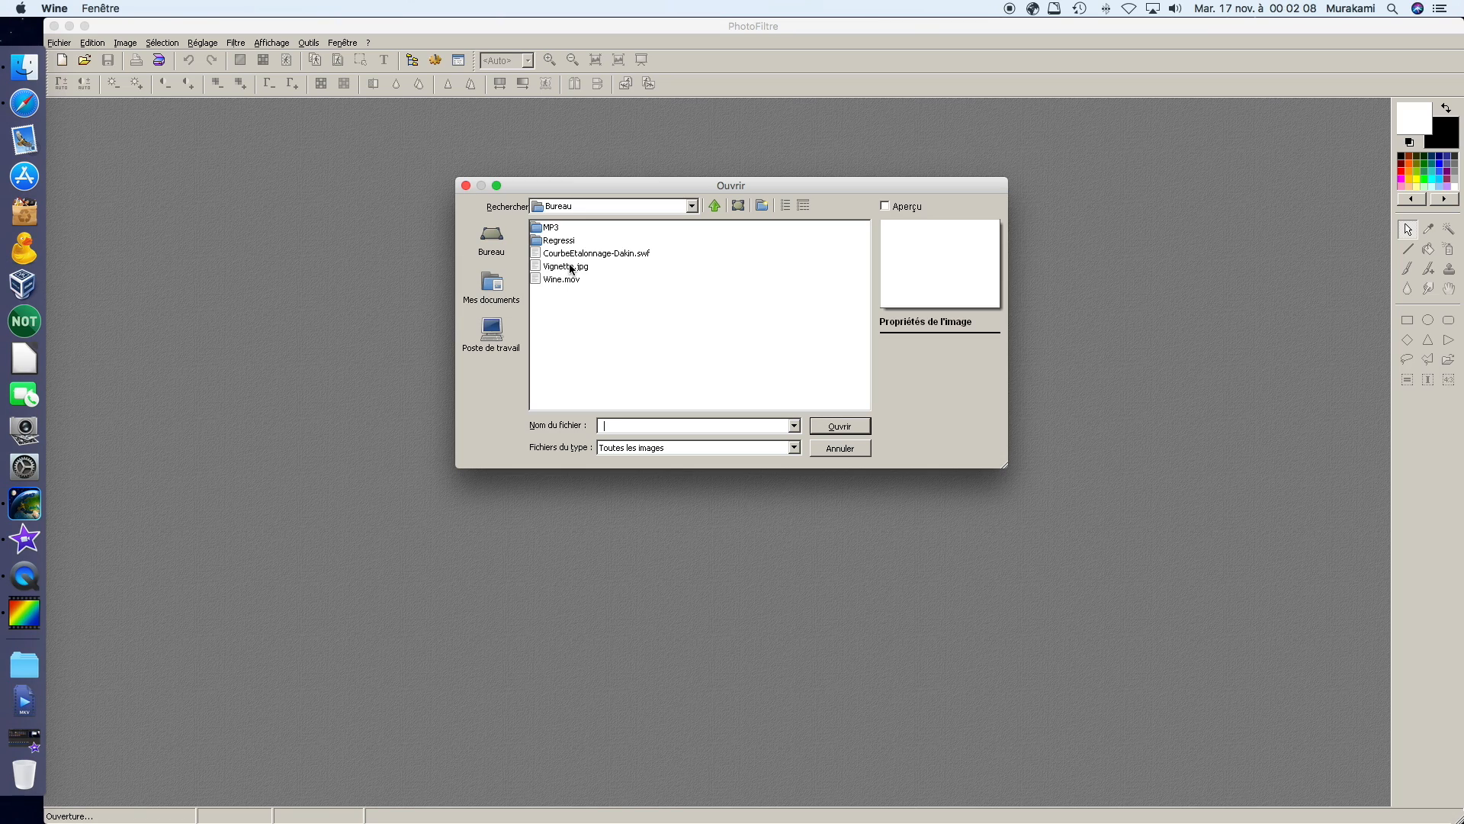
Step: Open the image Vignette.jpg from the Bureau folder
click(571, 268)
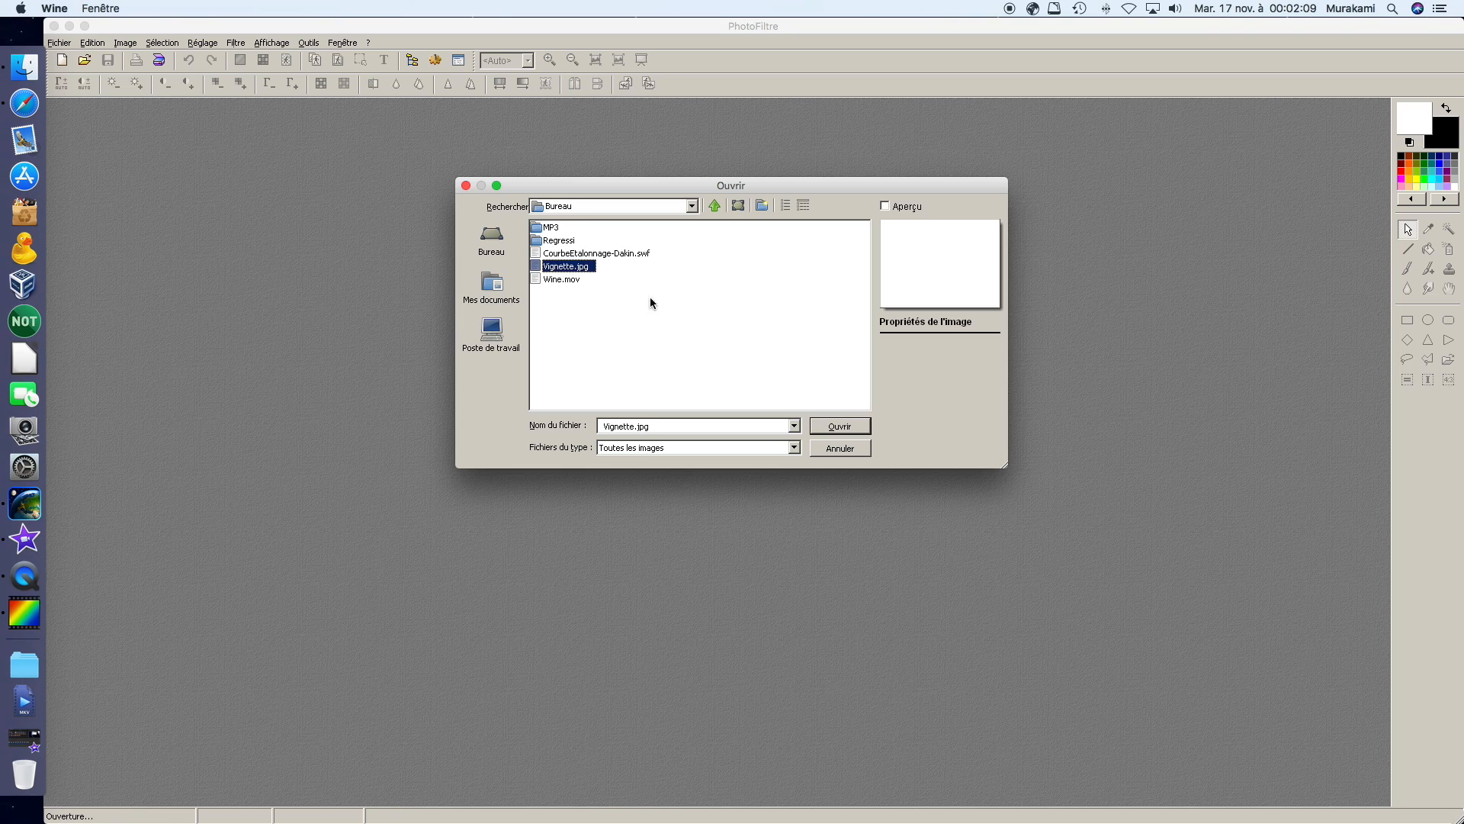
click(834, 434)
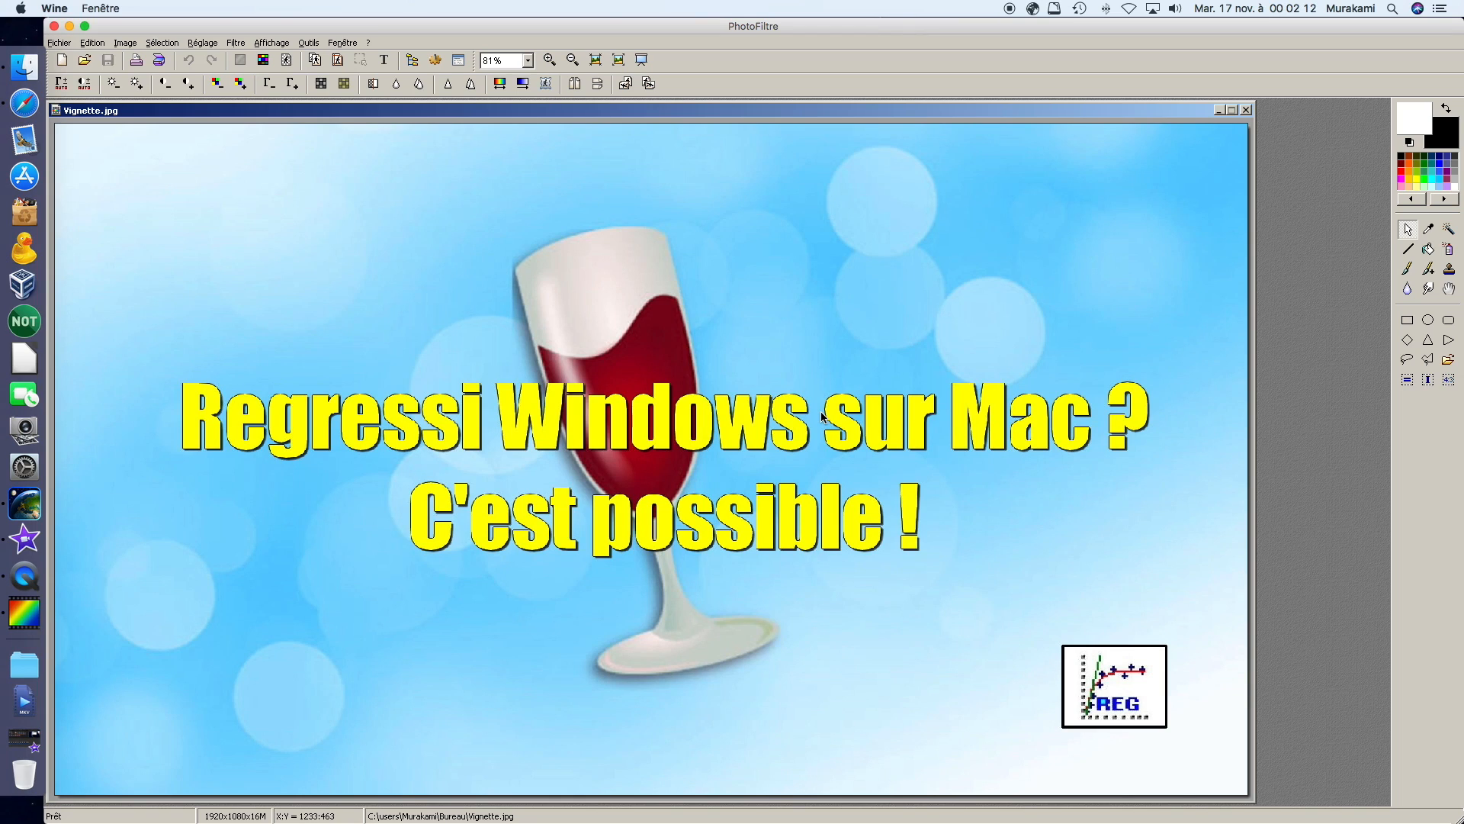
Step: Paint thin black freehand strokes with the Paintbrush across the wine glass and the blue background beside it
click(1407, 269)
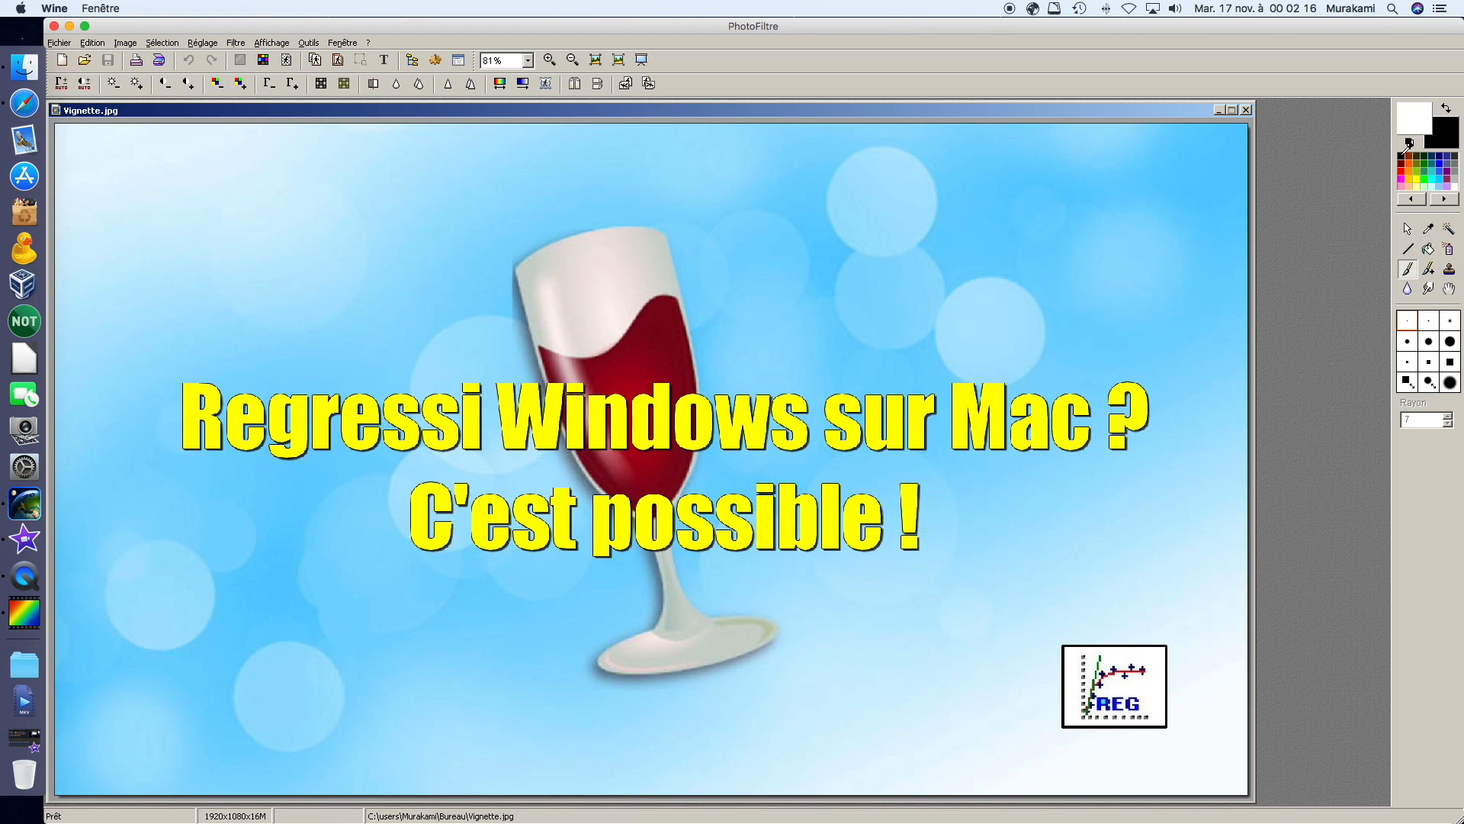
click(1401, 155)
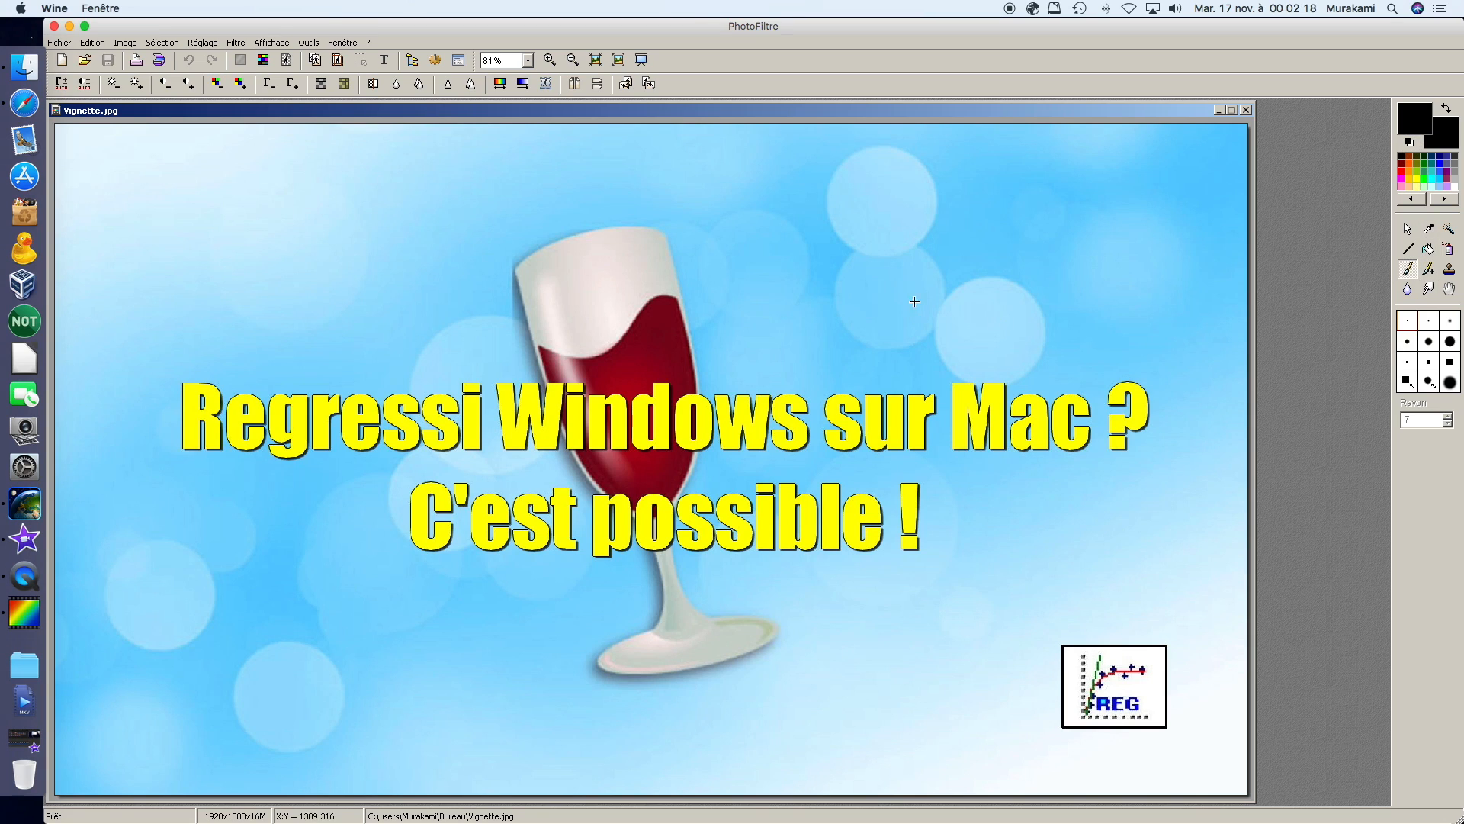
mouse_move(602, 238)
mouse_down()
mouse_move(916, 268)
mouse_move(800, 350)
mouse_up()
drag(837, 427, 887, 433)
Step: Switch to the adjustable-radius brush, set its radius to 11, and paint a thick looping stroke across the glass and title text
click(1429, 385)
click(1448, 416)
click(1447, 416)
click(1447, 415)
click(1447, 416)
mouse_move(569, 324)
mouse_down()
mouse_move(882, 333)
mouse_move(657, 525)
mouse_up()
Step: Handwrite "Wine!" in thick black strokes above the yellow title text
mouse_move(219, 221)
mouse_down()
mouse_move(281, 336)
mouse_move(328, 218)
mouse_move(359, 296)
mouse_up()
click(365, 219)
mouse_move(402, 230)
mouse_down()
mouse_move(412, 288)
mouse_move(457, 260)
mouse_up()
mouse_move(497, 242)
mouse_down()
mouse_move(518, 234)
mouse_move(555, 257)
mouse_up()
mouse_move(635, 142)
mouse_down()
mouse_move(629, 281)
mouse_move(631, 258)
mouse_up()
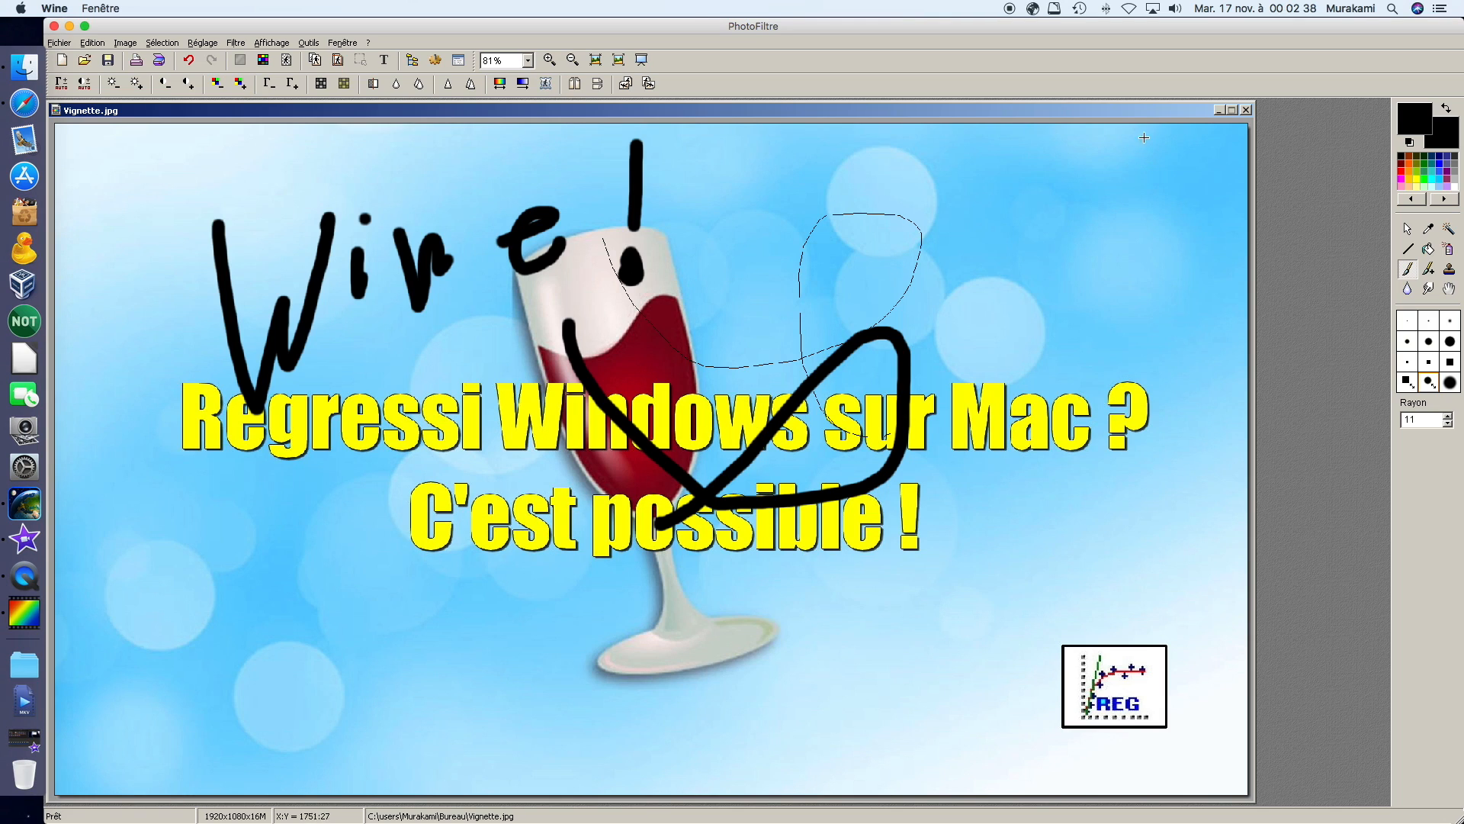
Step: Quit PhotoFiltre without saving the changes to Vignette.jpg
click(341, 43)
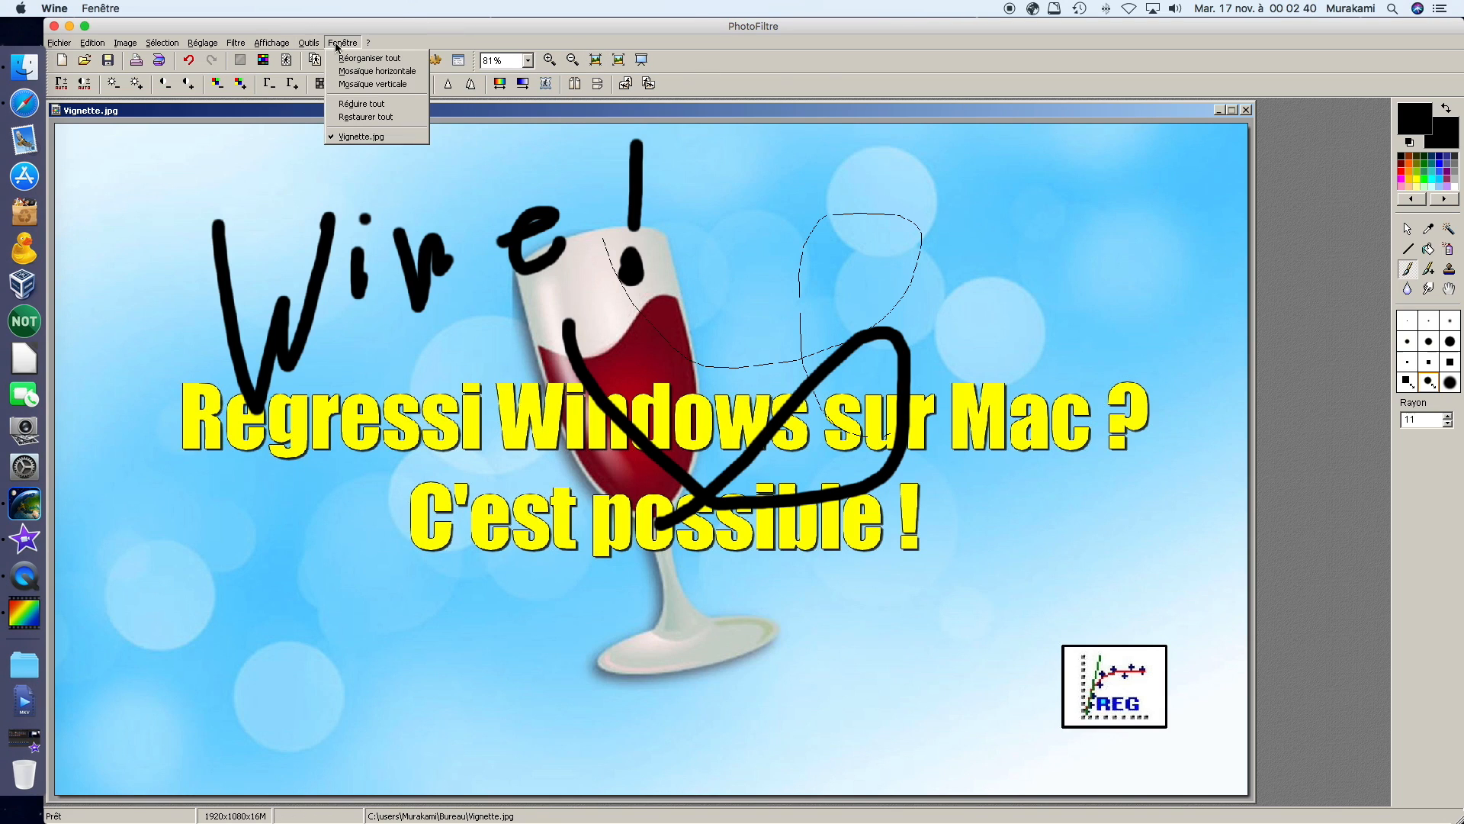
mouse_move(59, 43)
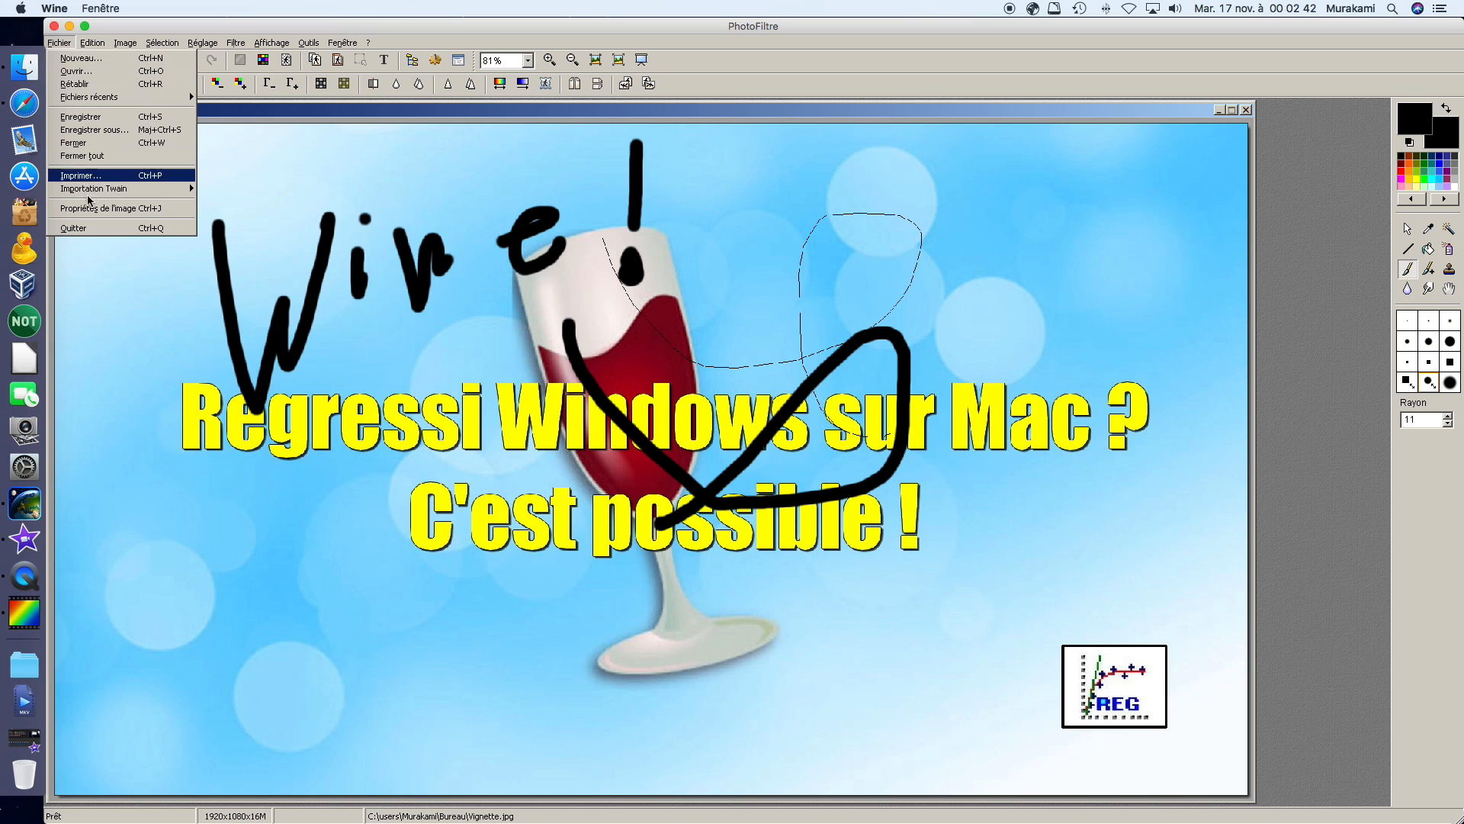
click(107, 228)
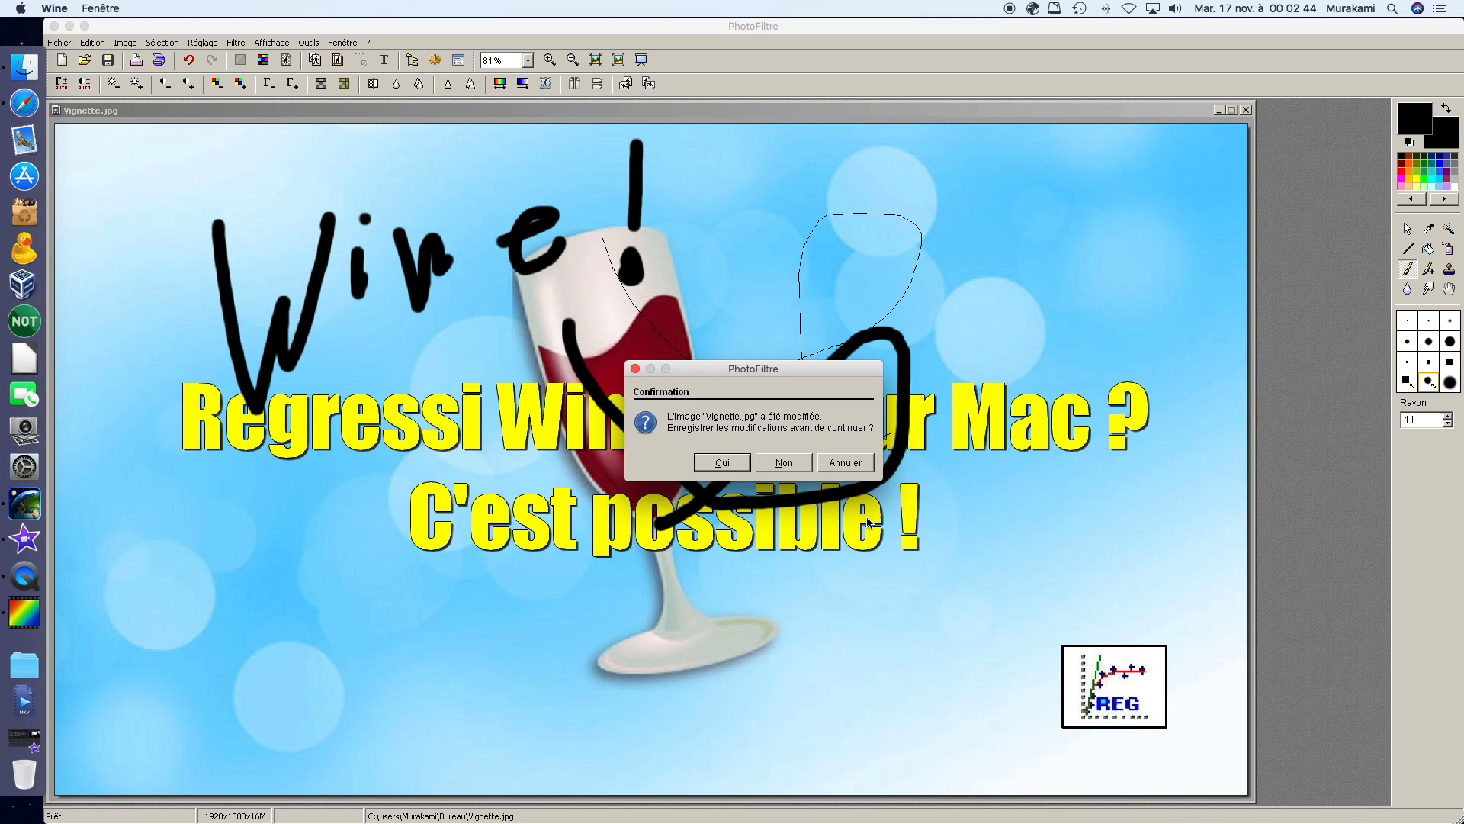
click(794, 466)
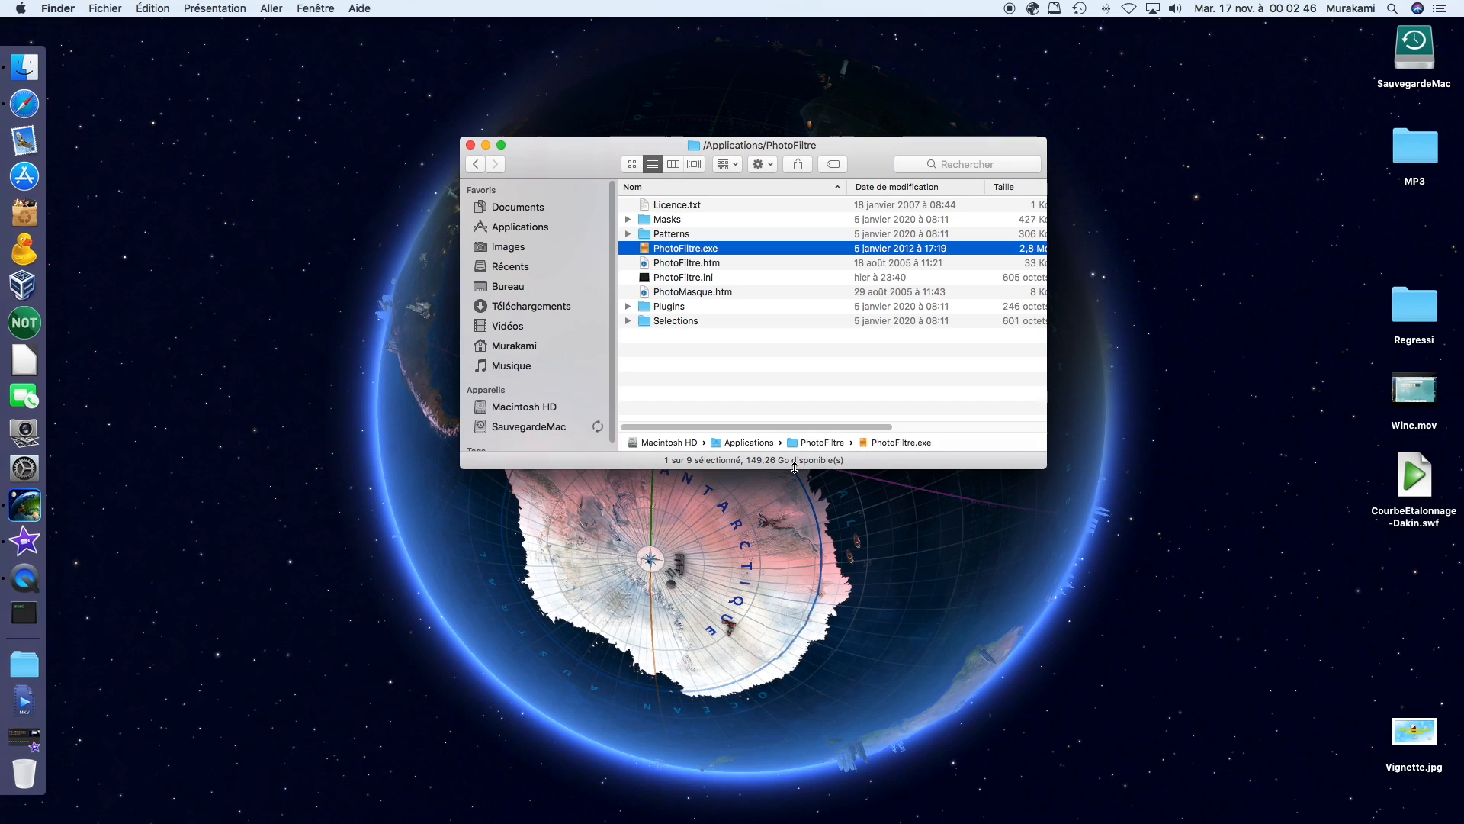